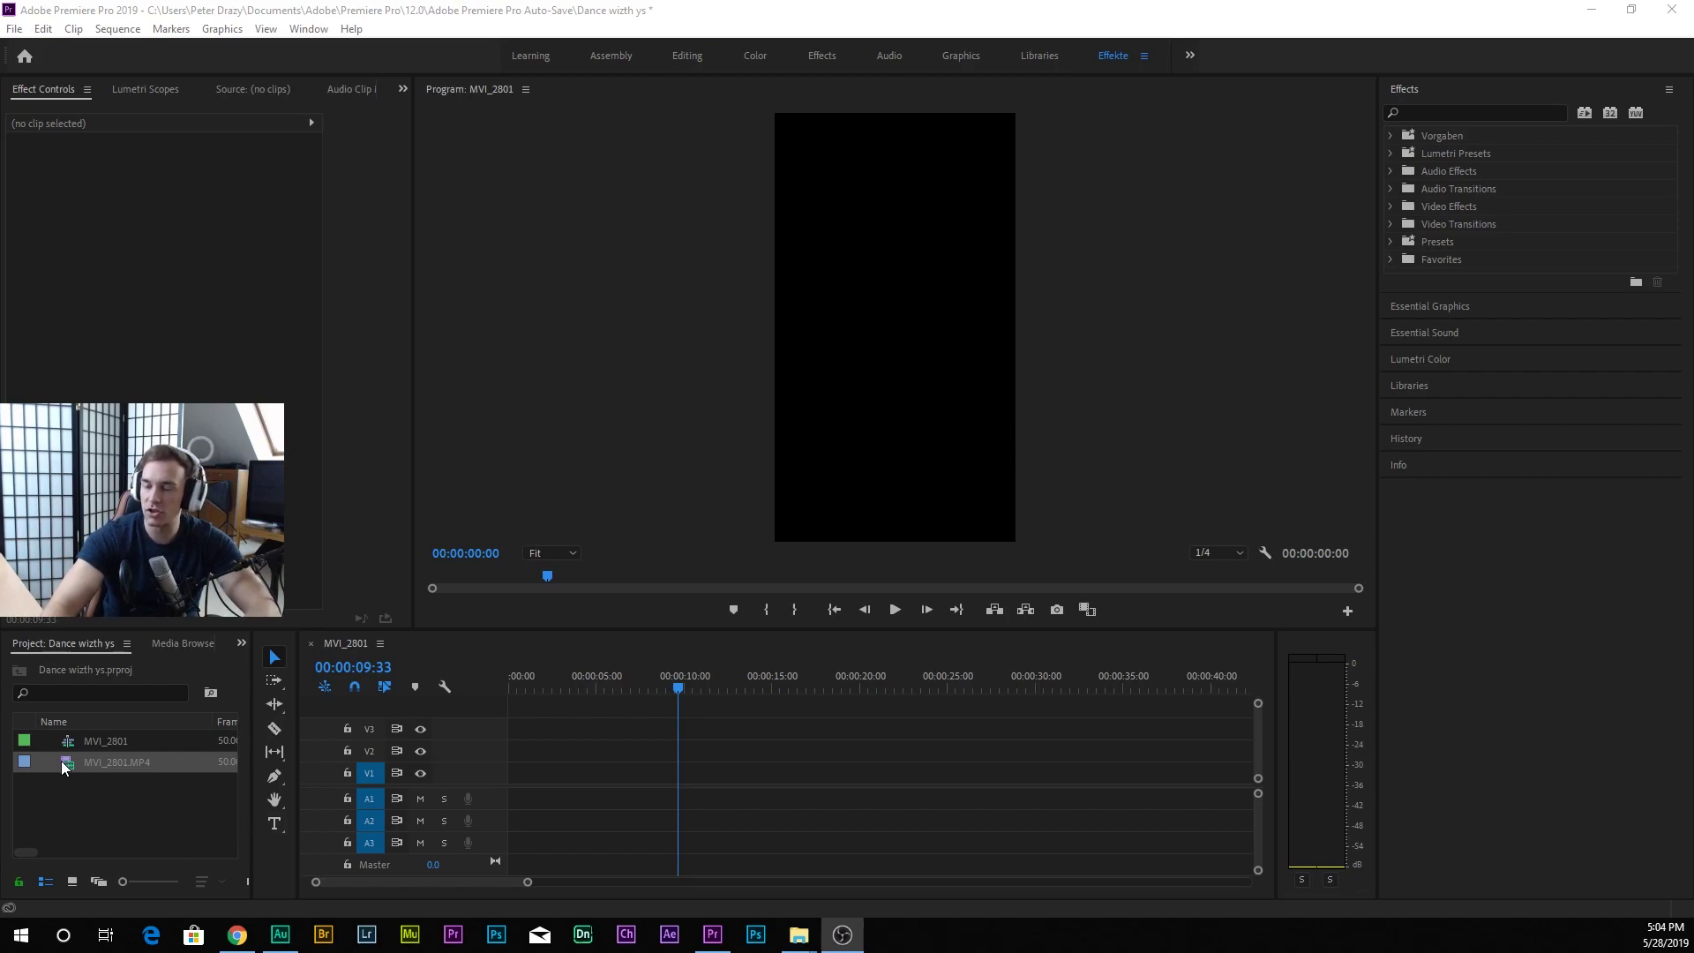
# Add the MVI_2801.MP4 footage to the vertical MVI_2801 sequence.
pyautogui.moveTo(60, 761); pyautogui.dragTo(530, 772)
# Place MVI_2801.MP4 at the start of V1 and duplicate it onto V2.
pyautogui.moveTo(617, 685); pyautogui.dragTo(542, 688)
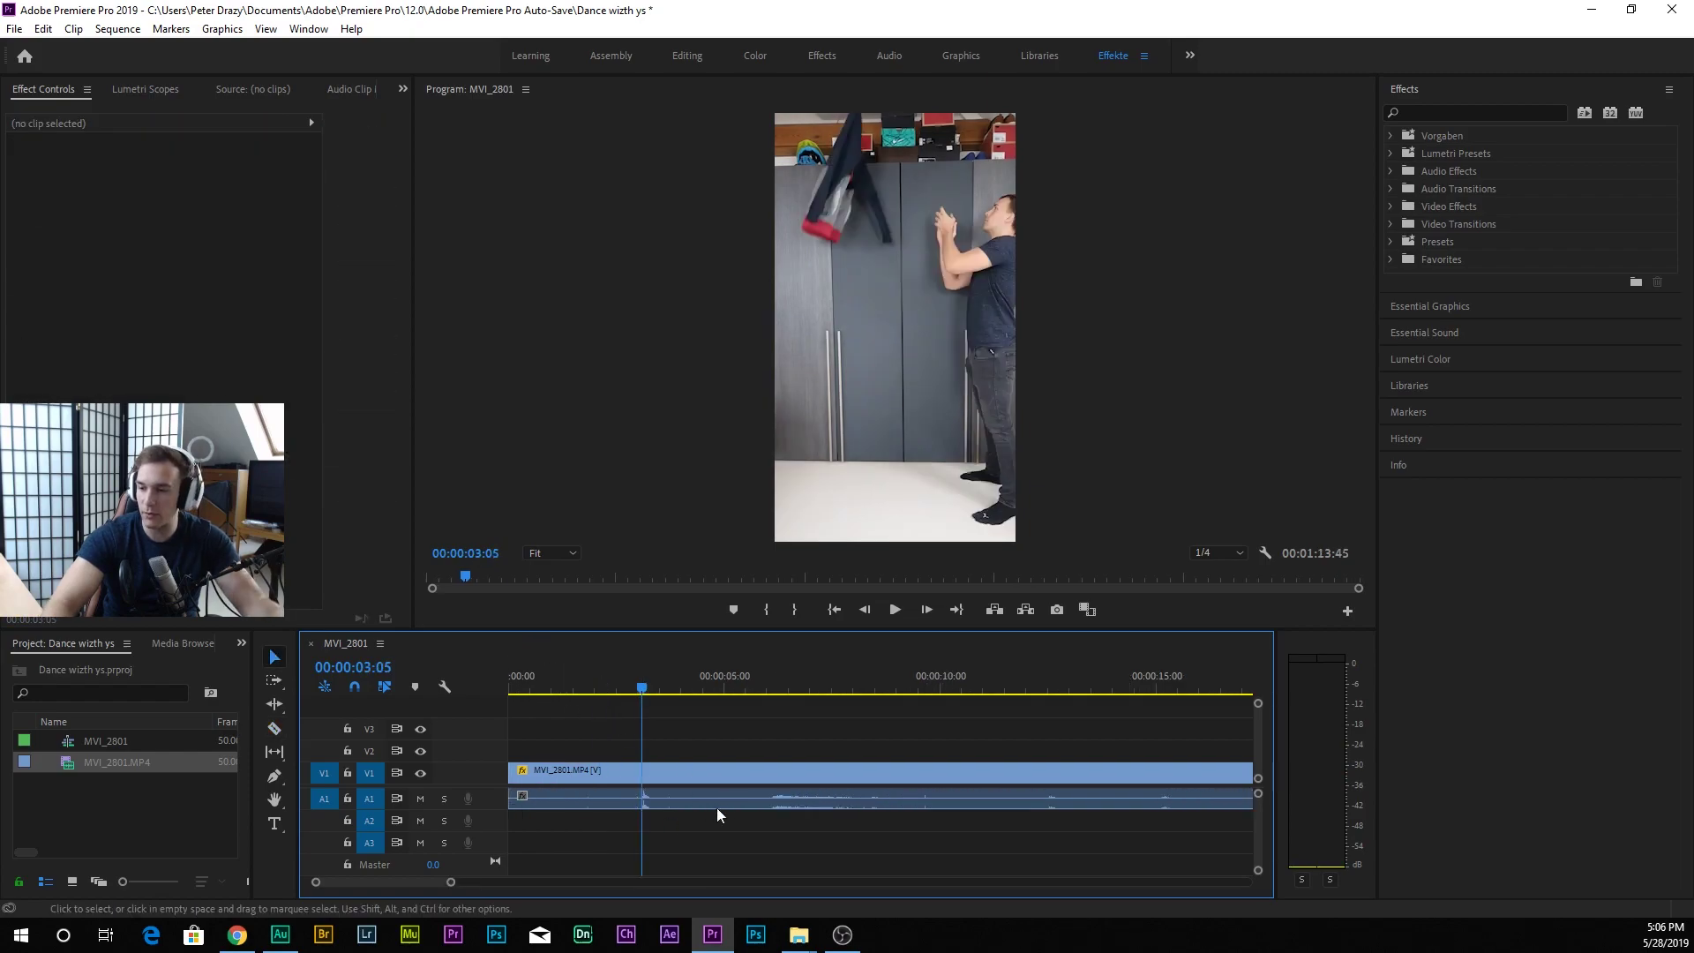
pyautogui.click(715, 780)
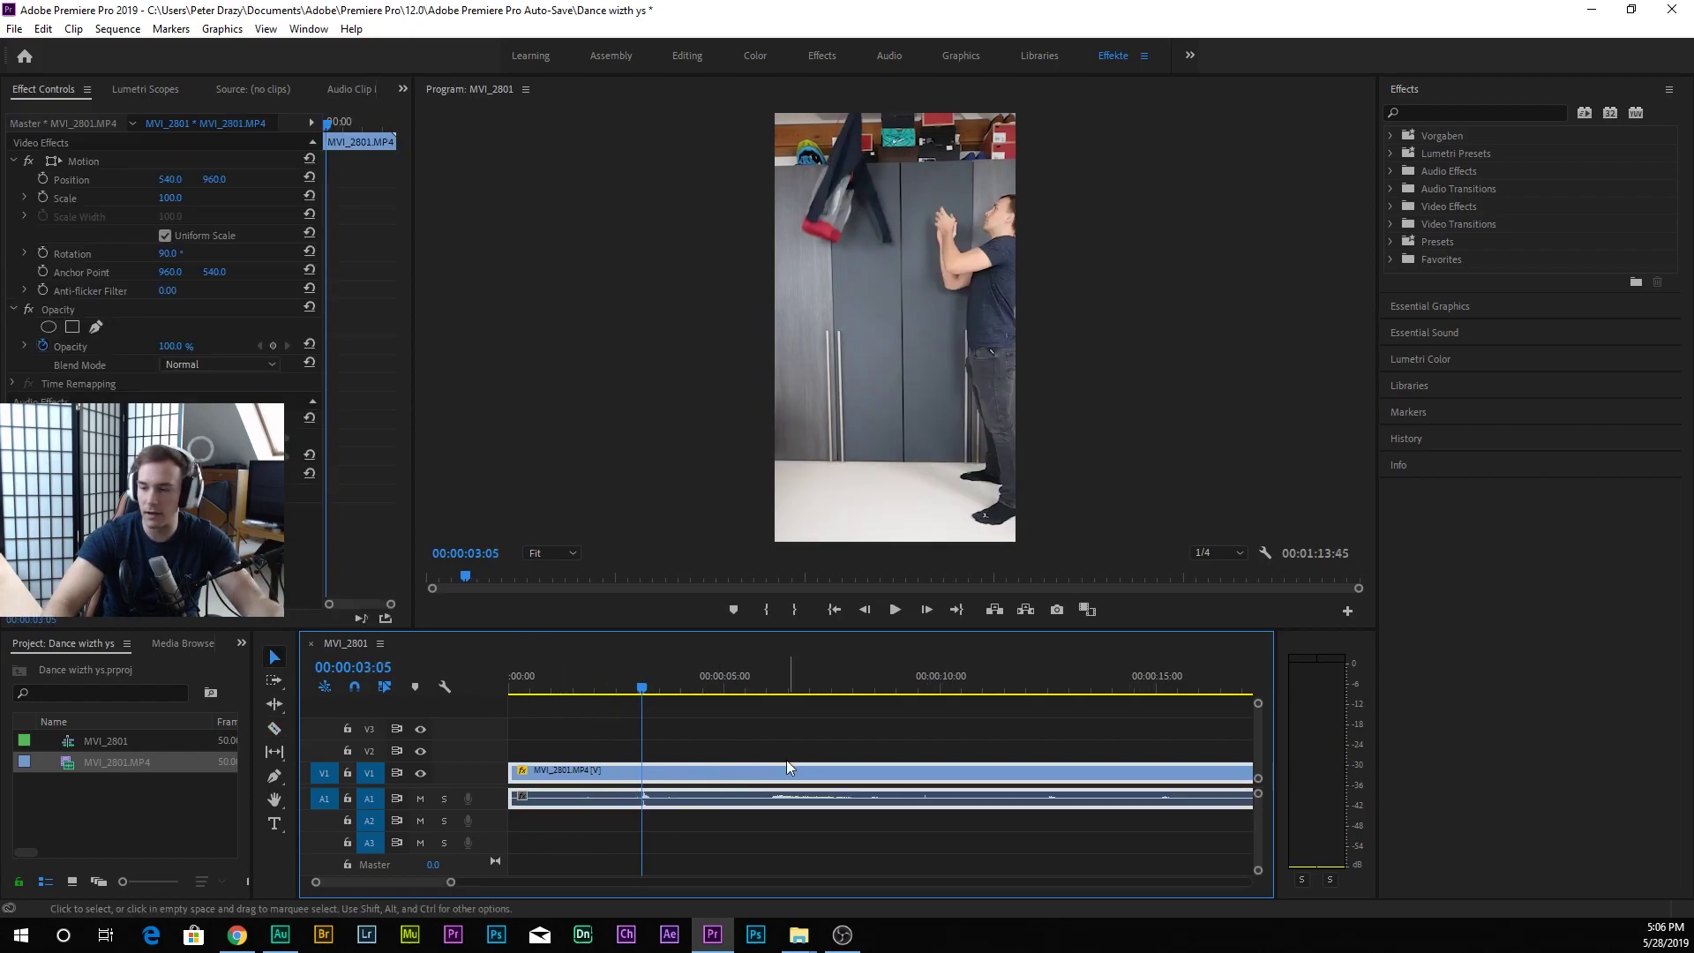
pyautogui.keyDown('alt'); pyautogui.click(722, 764); pyautogui.keyUp('alt')
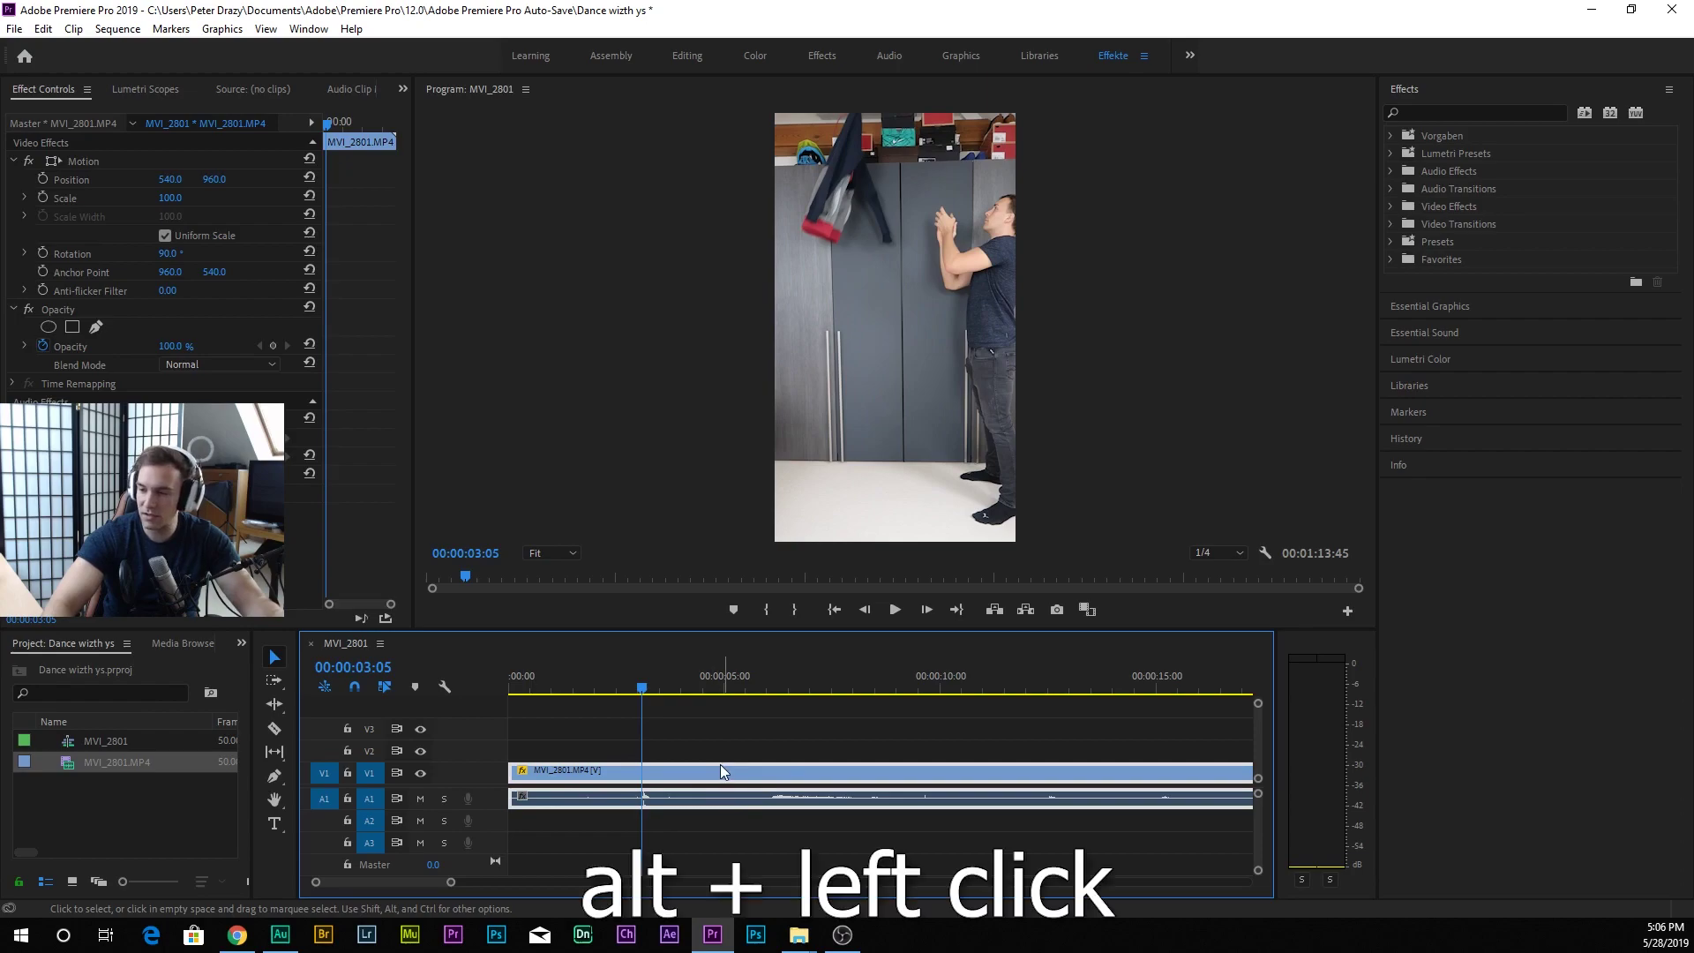
pyautogui.moveTo(720, 772); pyautogui.dragTo(717, 759)
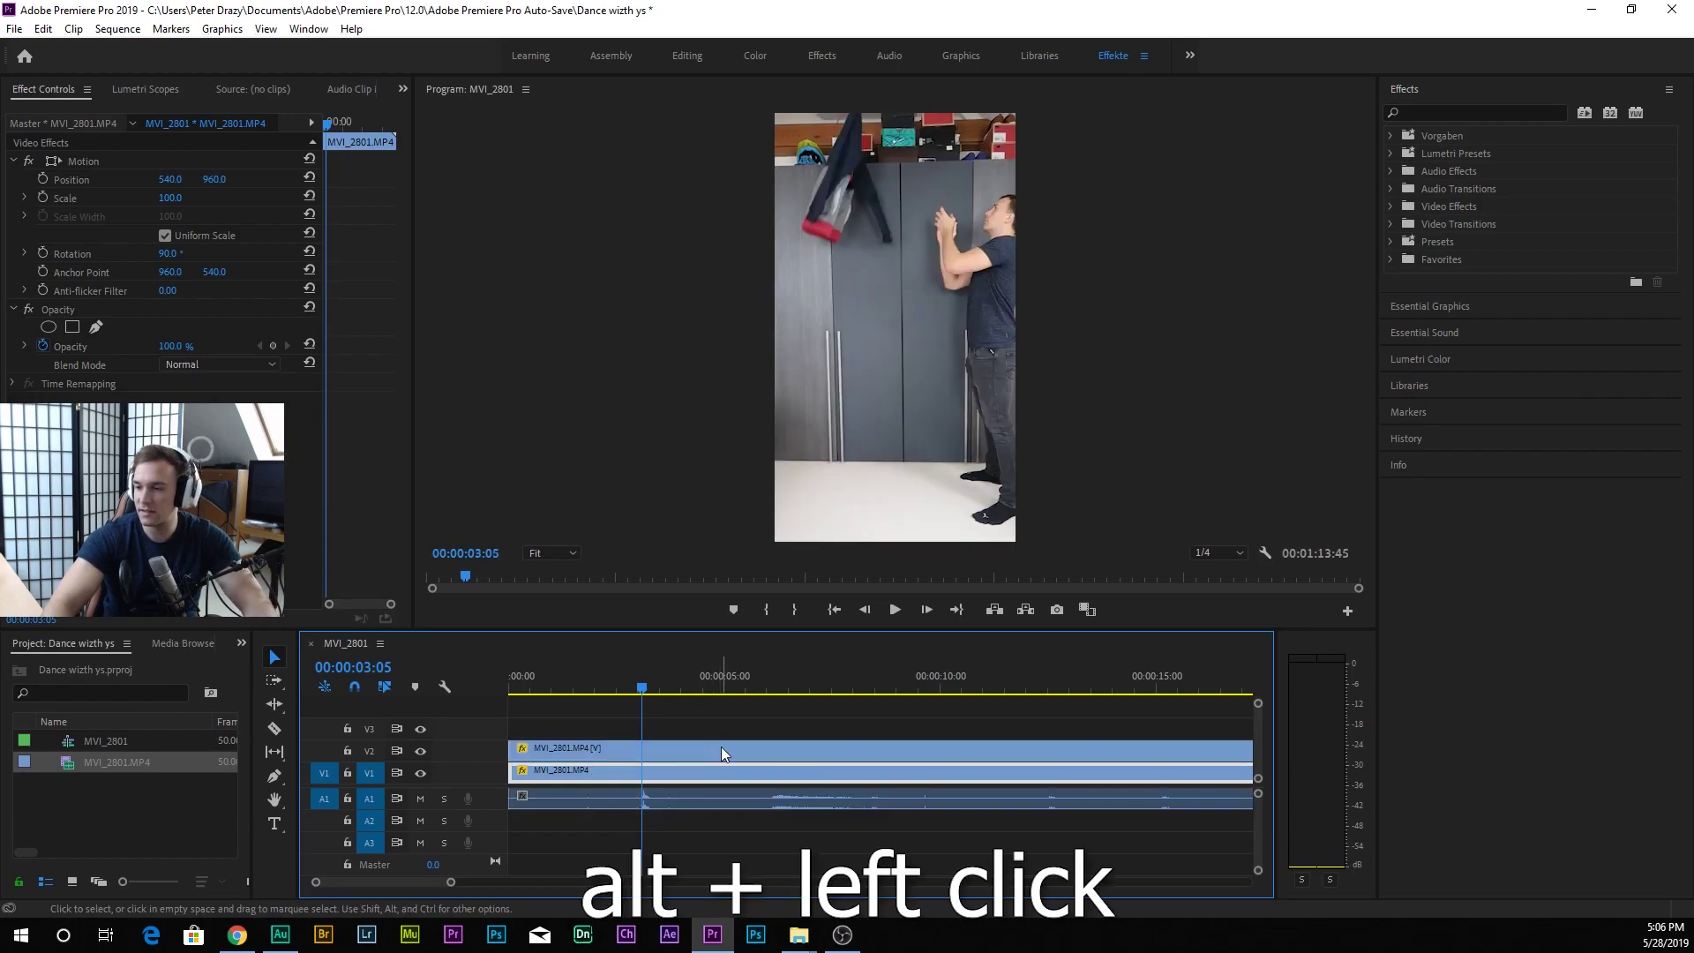
# Preview the sequence from about 2 seconds and select the V2 copy.
pyautogui.click(610, 690)
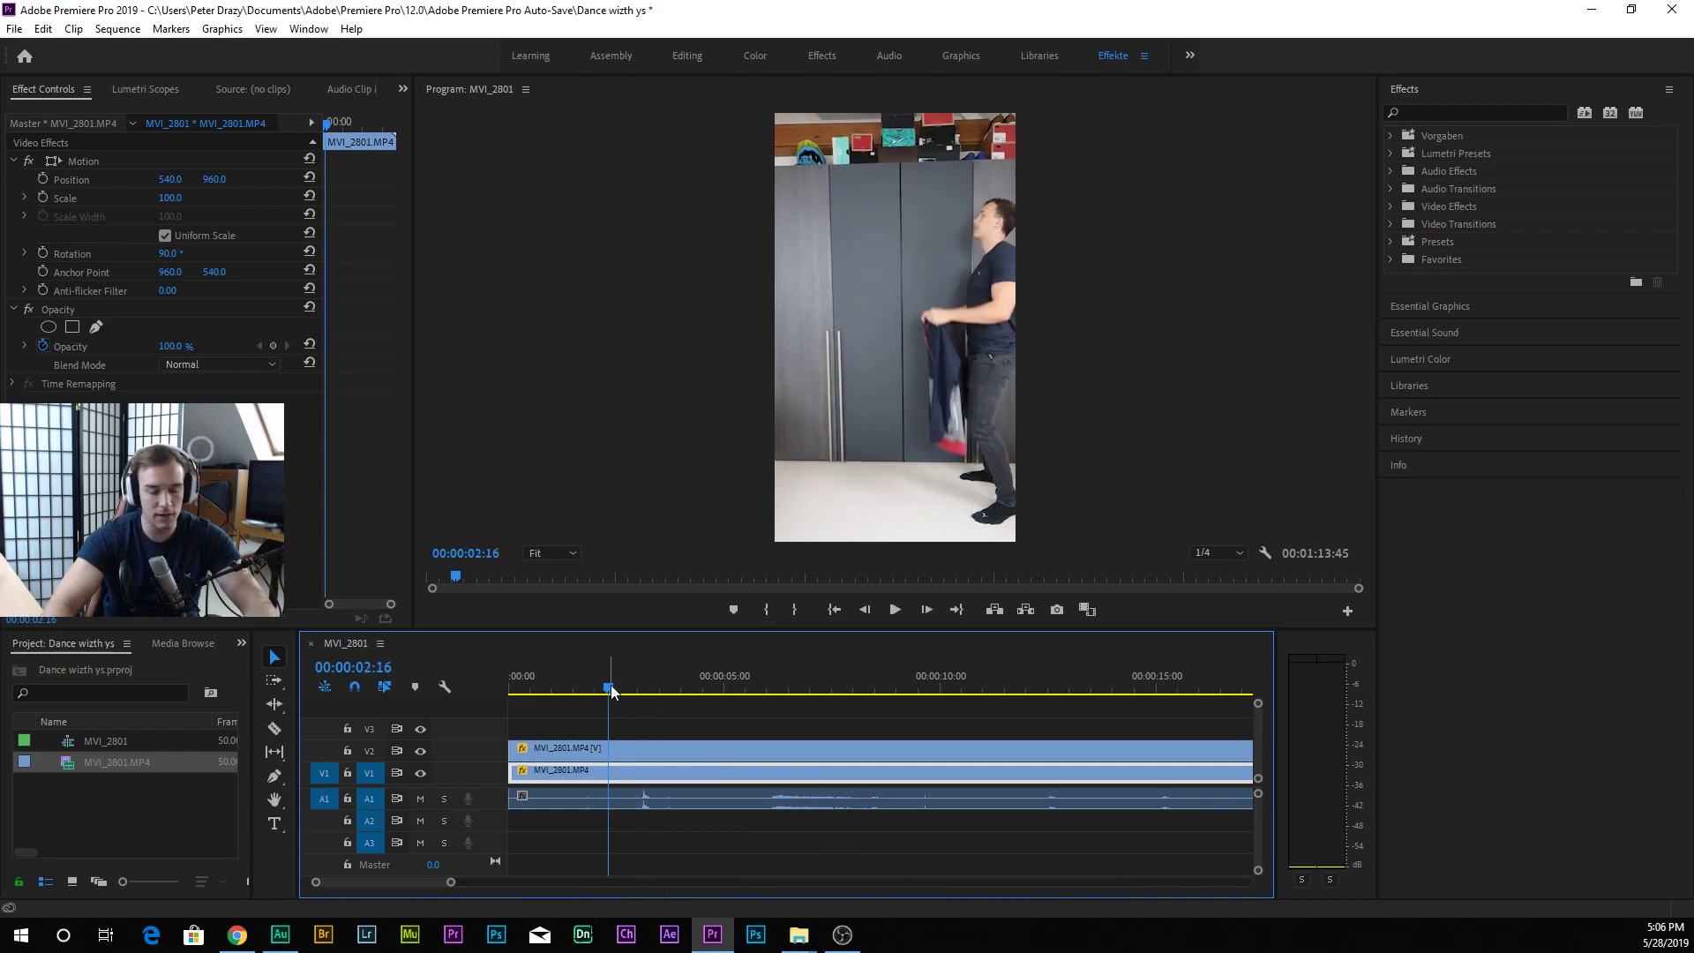
pyautogui.press('space')
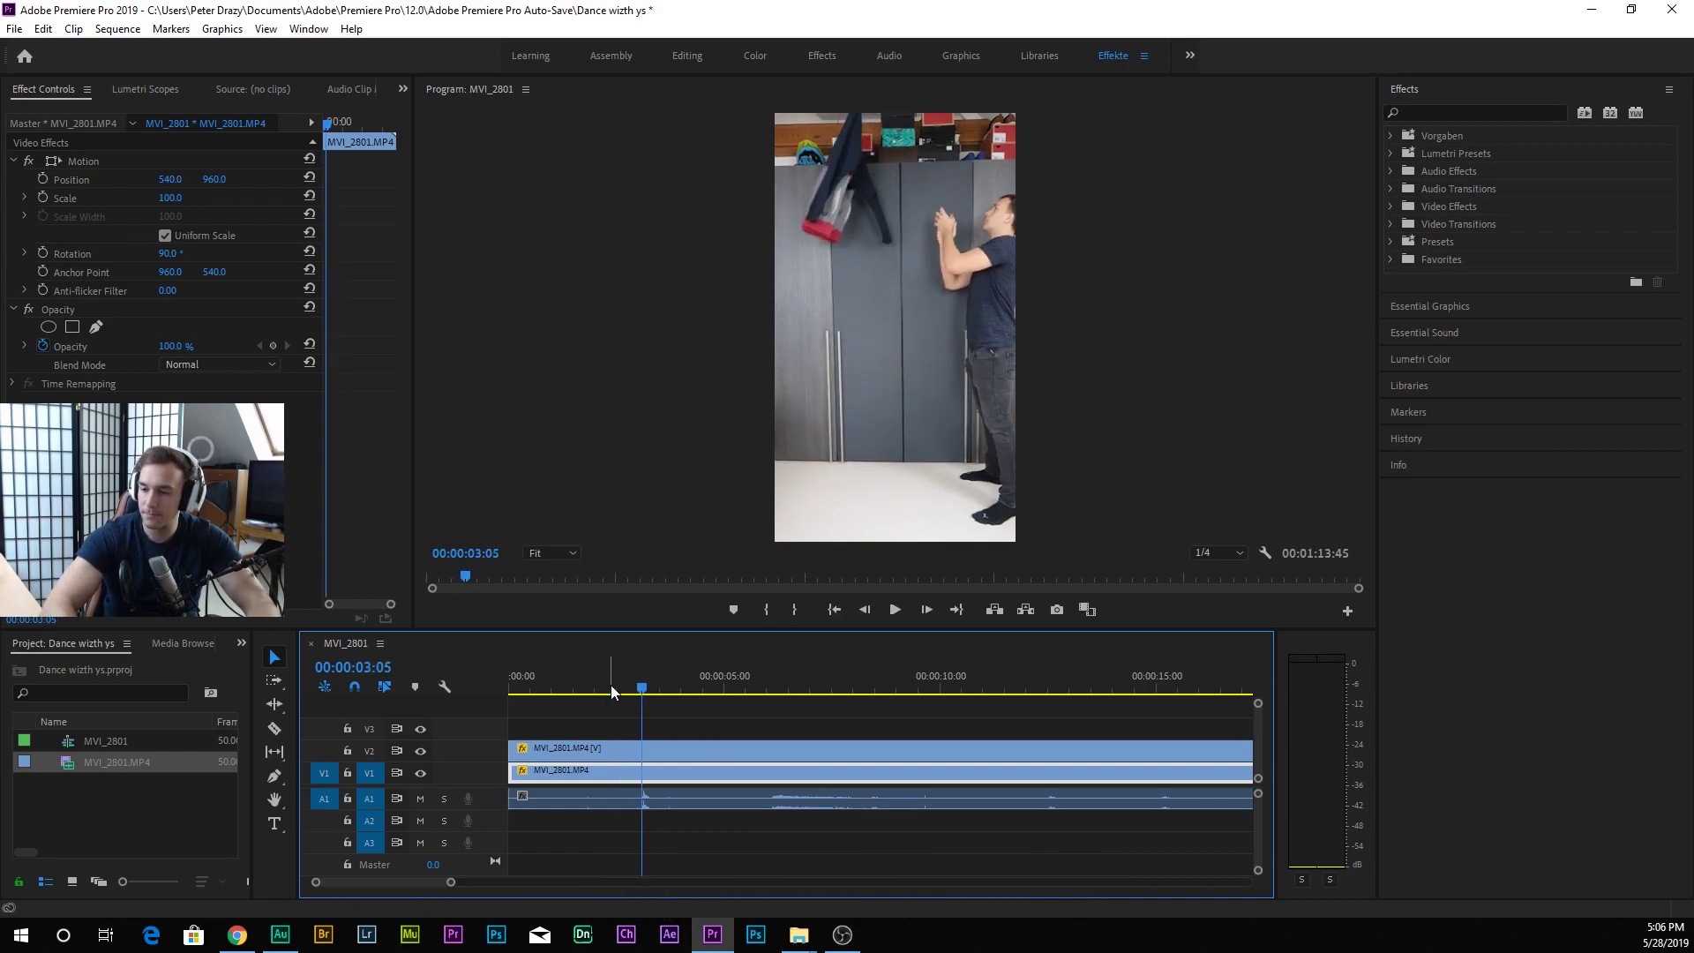
pyautogui.click(681, 754)
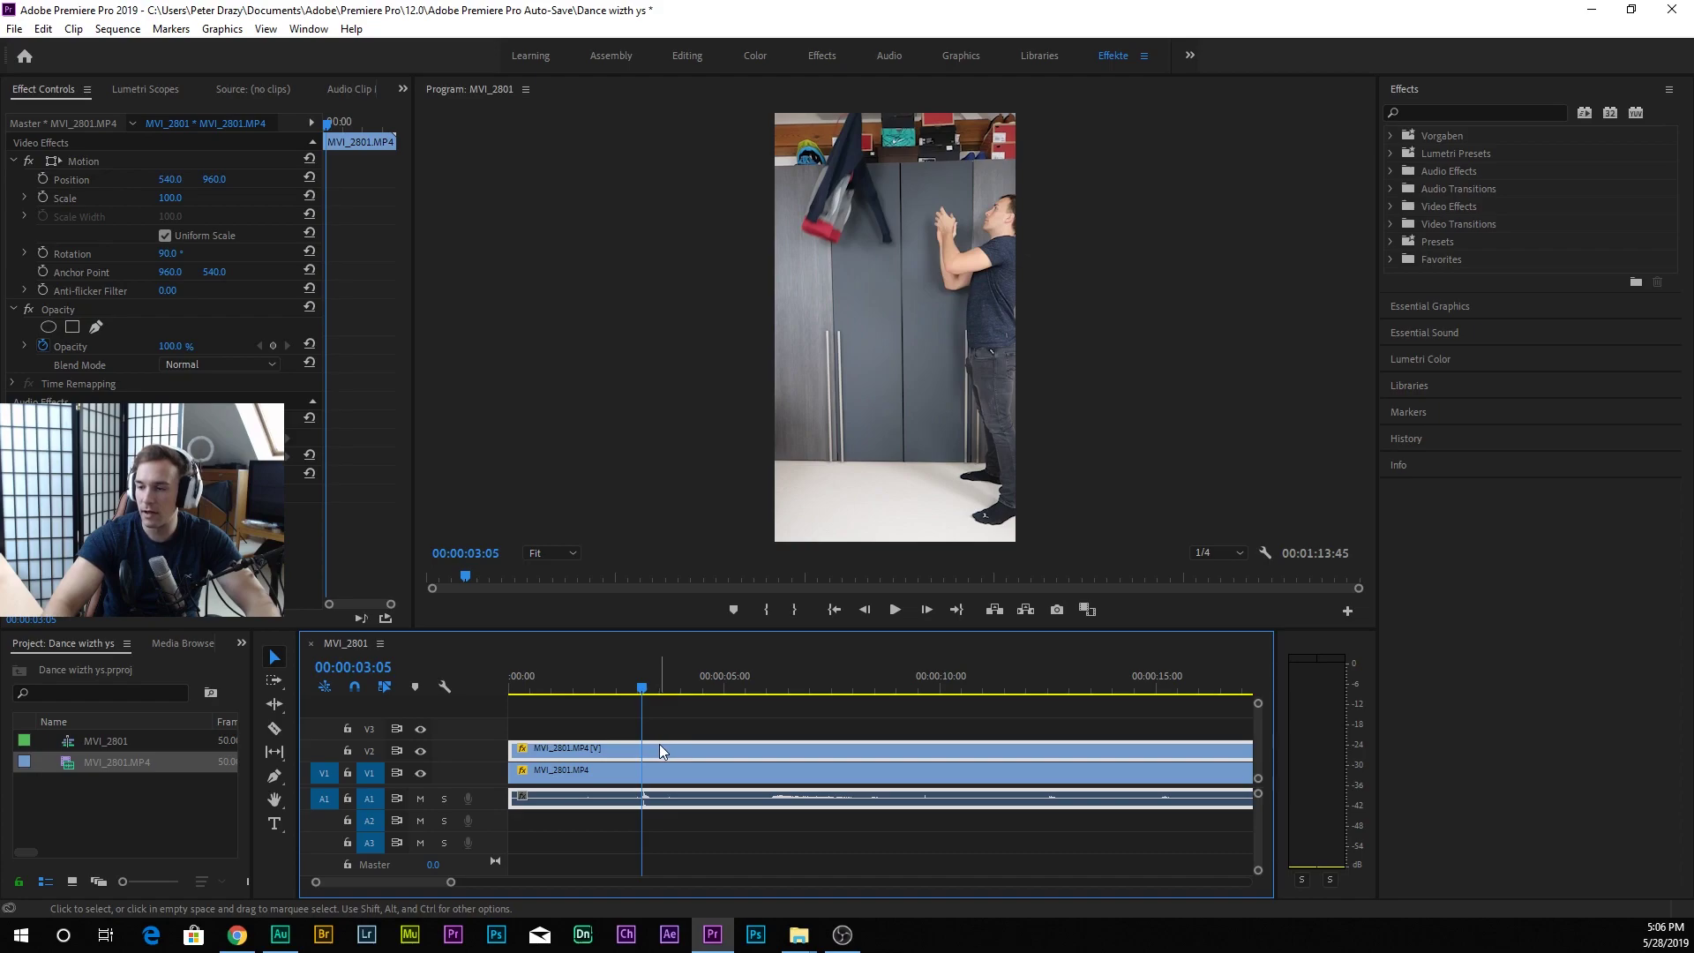
# Freeze the V2 copy with Insert Frame Hold Segment and preview the frozen section.
pyautogui.rightClick(660, 744)
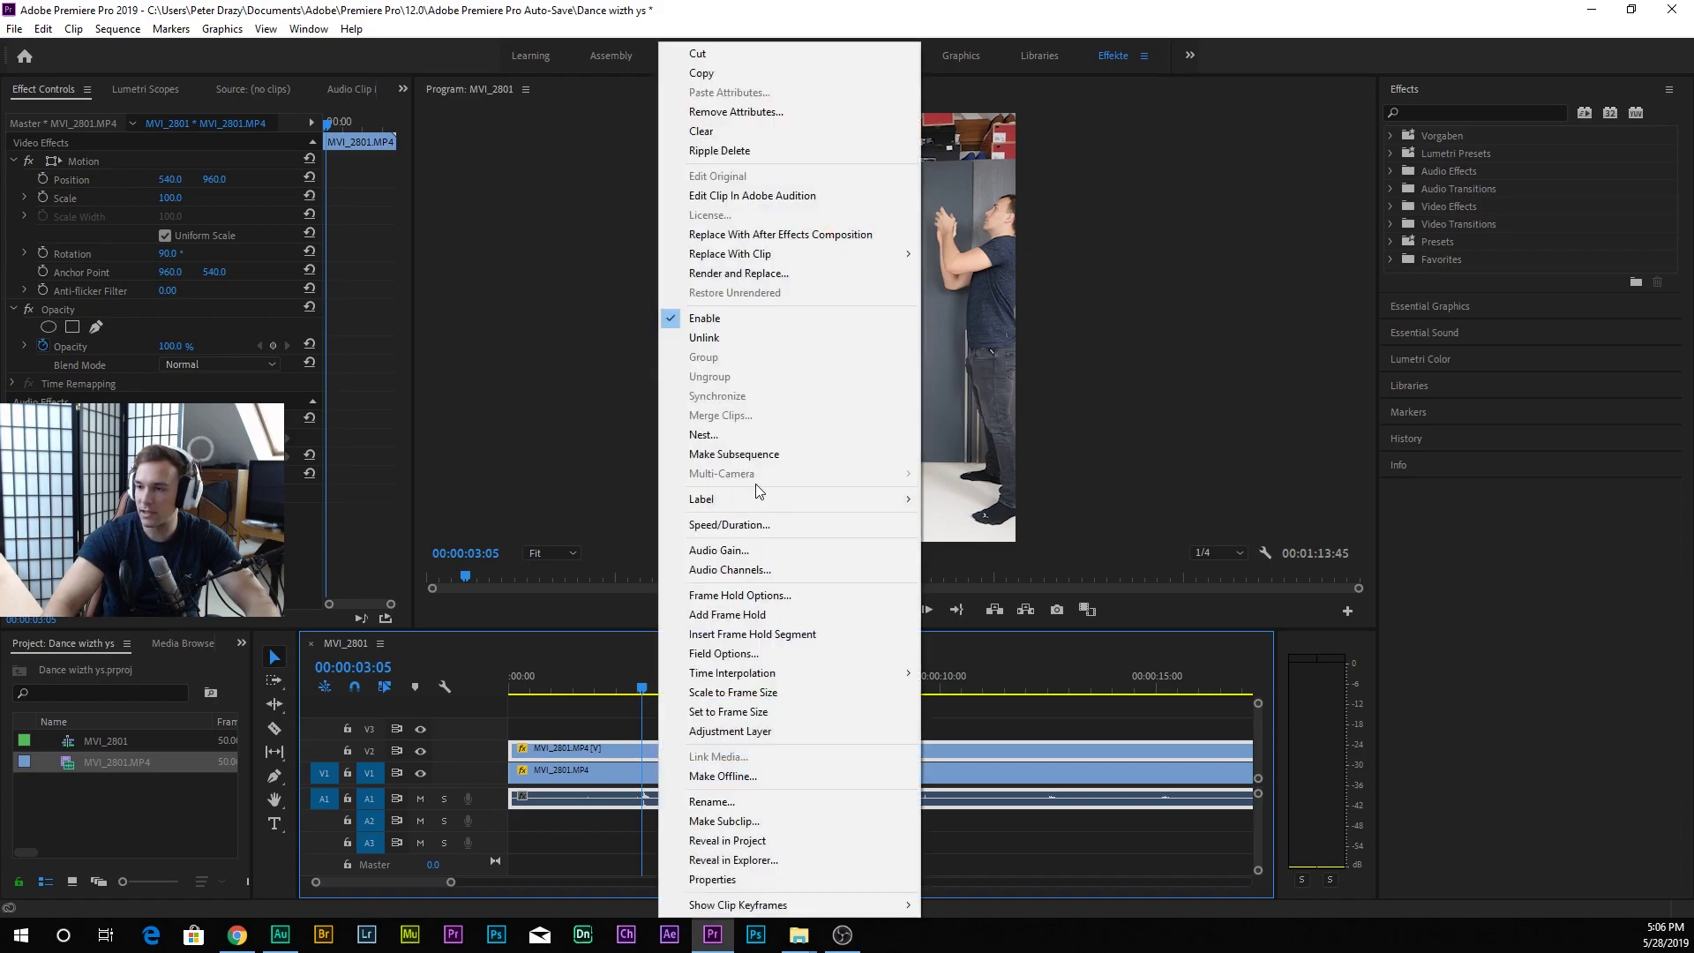
pyautogui.click(828, 633)
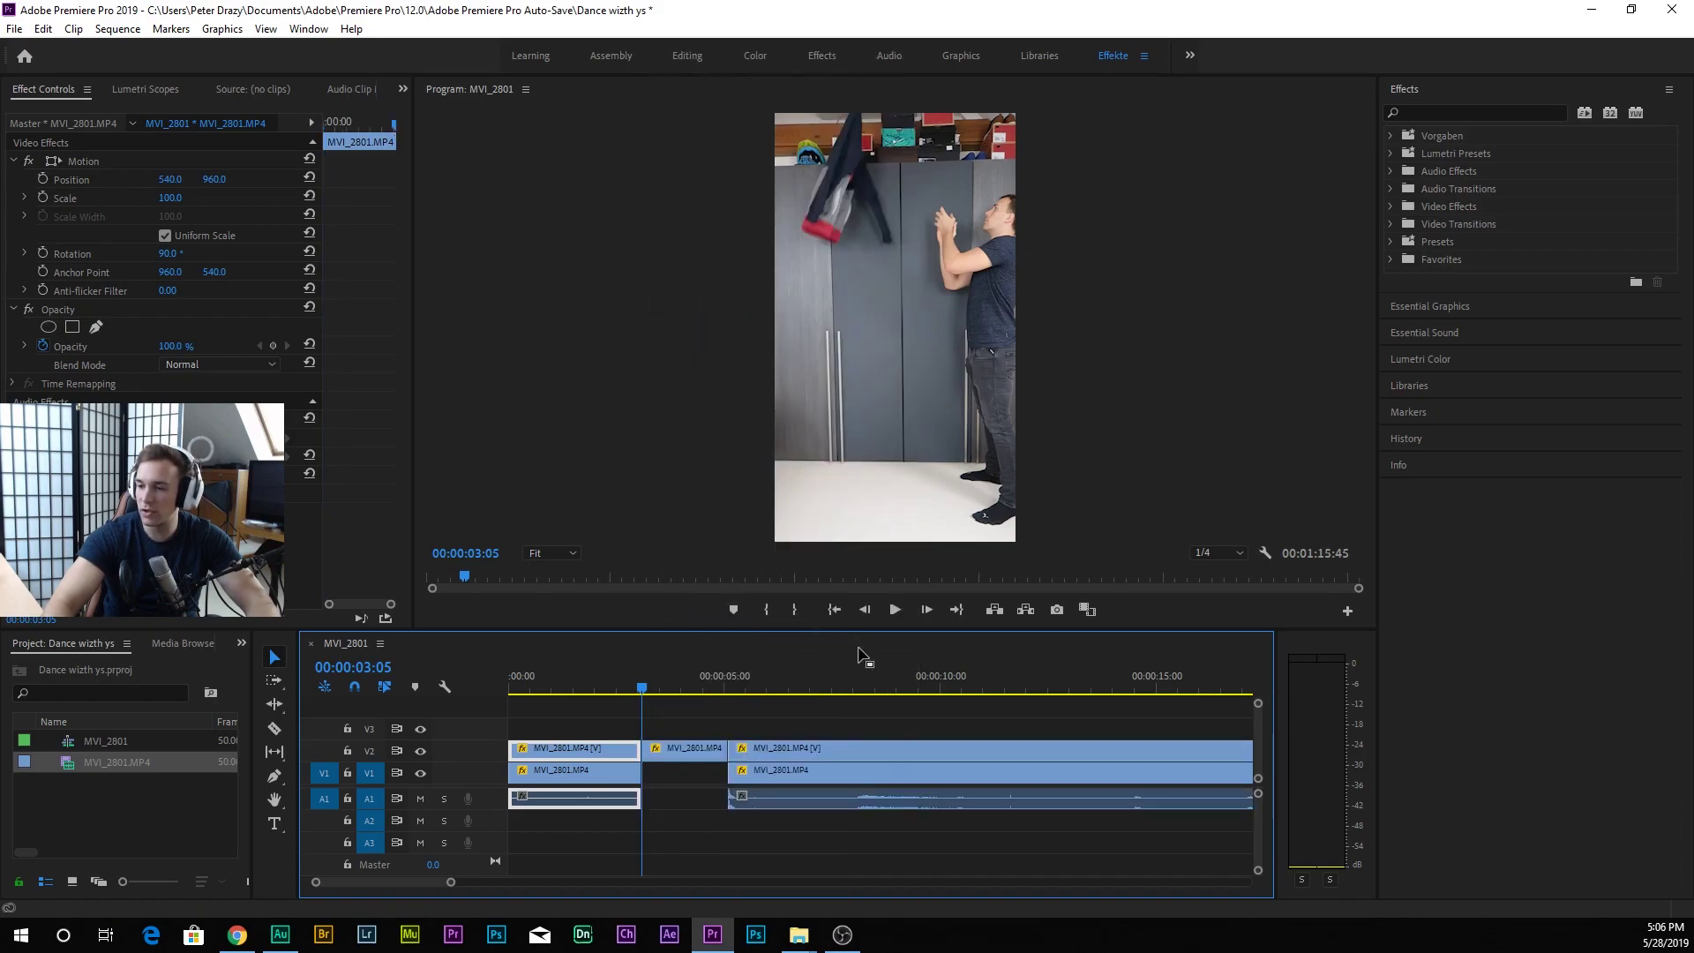
pyautogui.click(598, 688)
pyautogui.press('space')
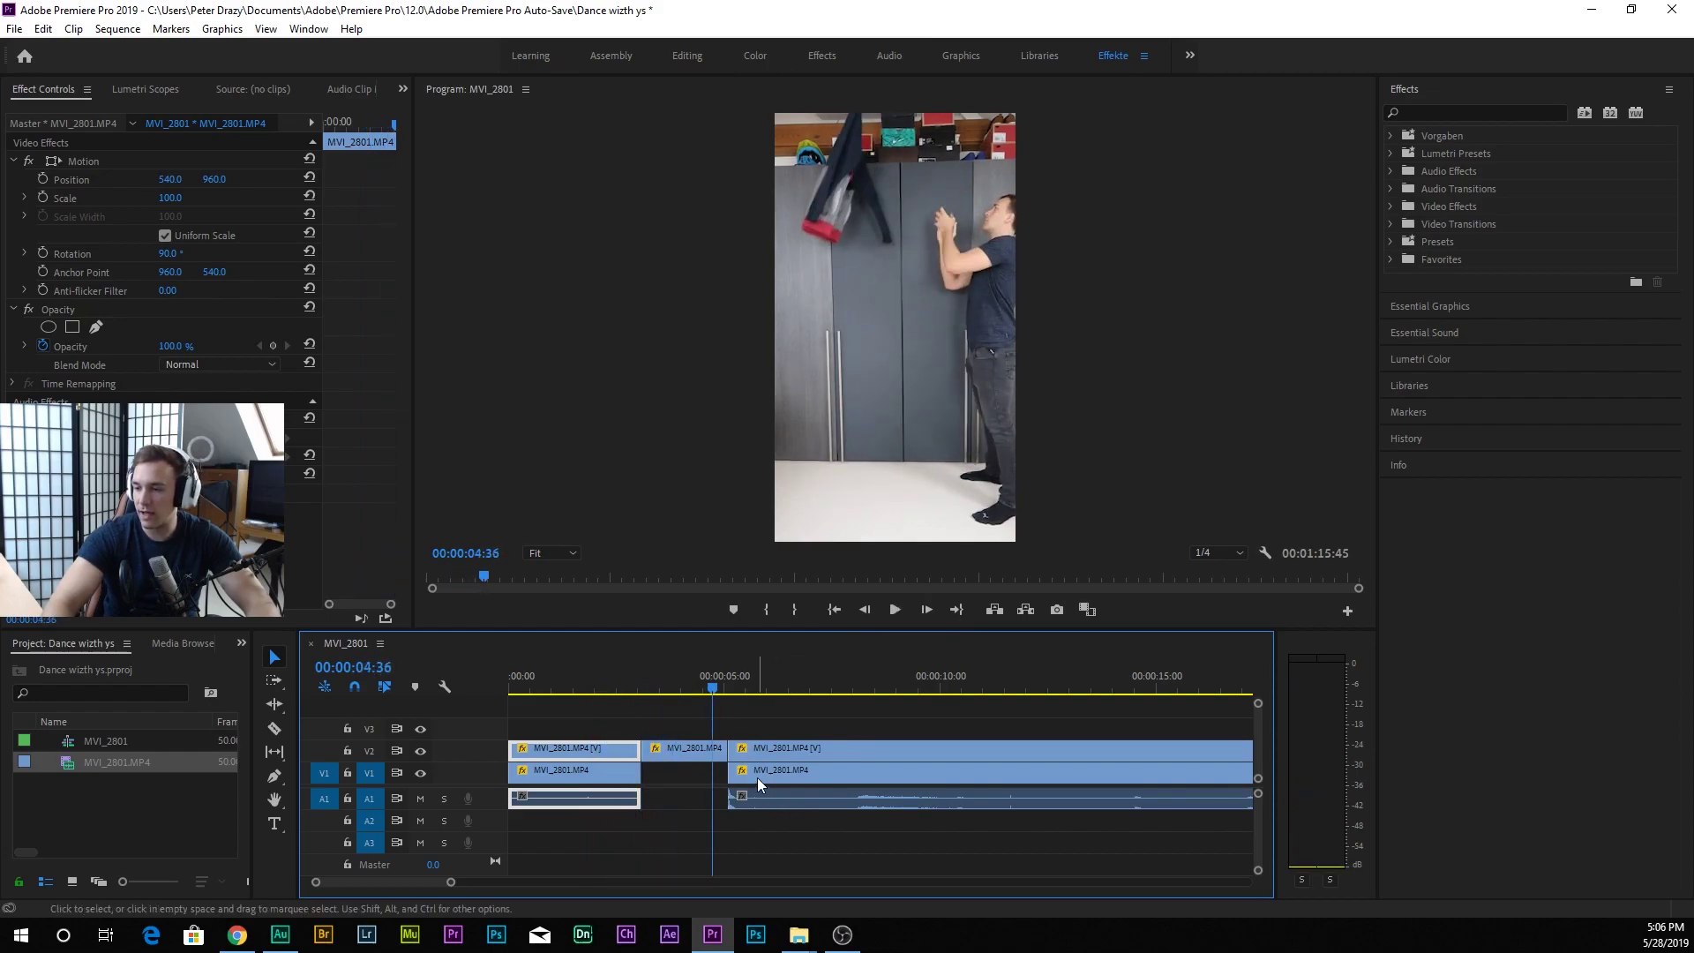
# Close the gap by sliding the later V1 clip left, then unlink and slide its audio left.
pyautogui.moveTo(758, 777); pyautogui.dragTo(703, 774)
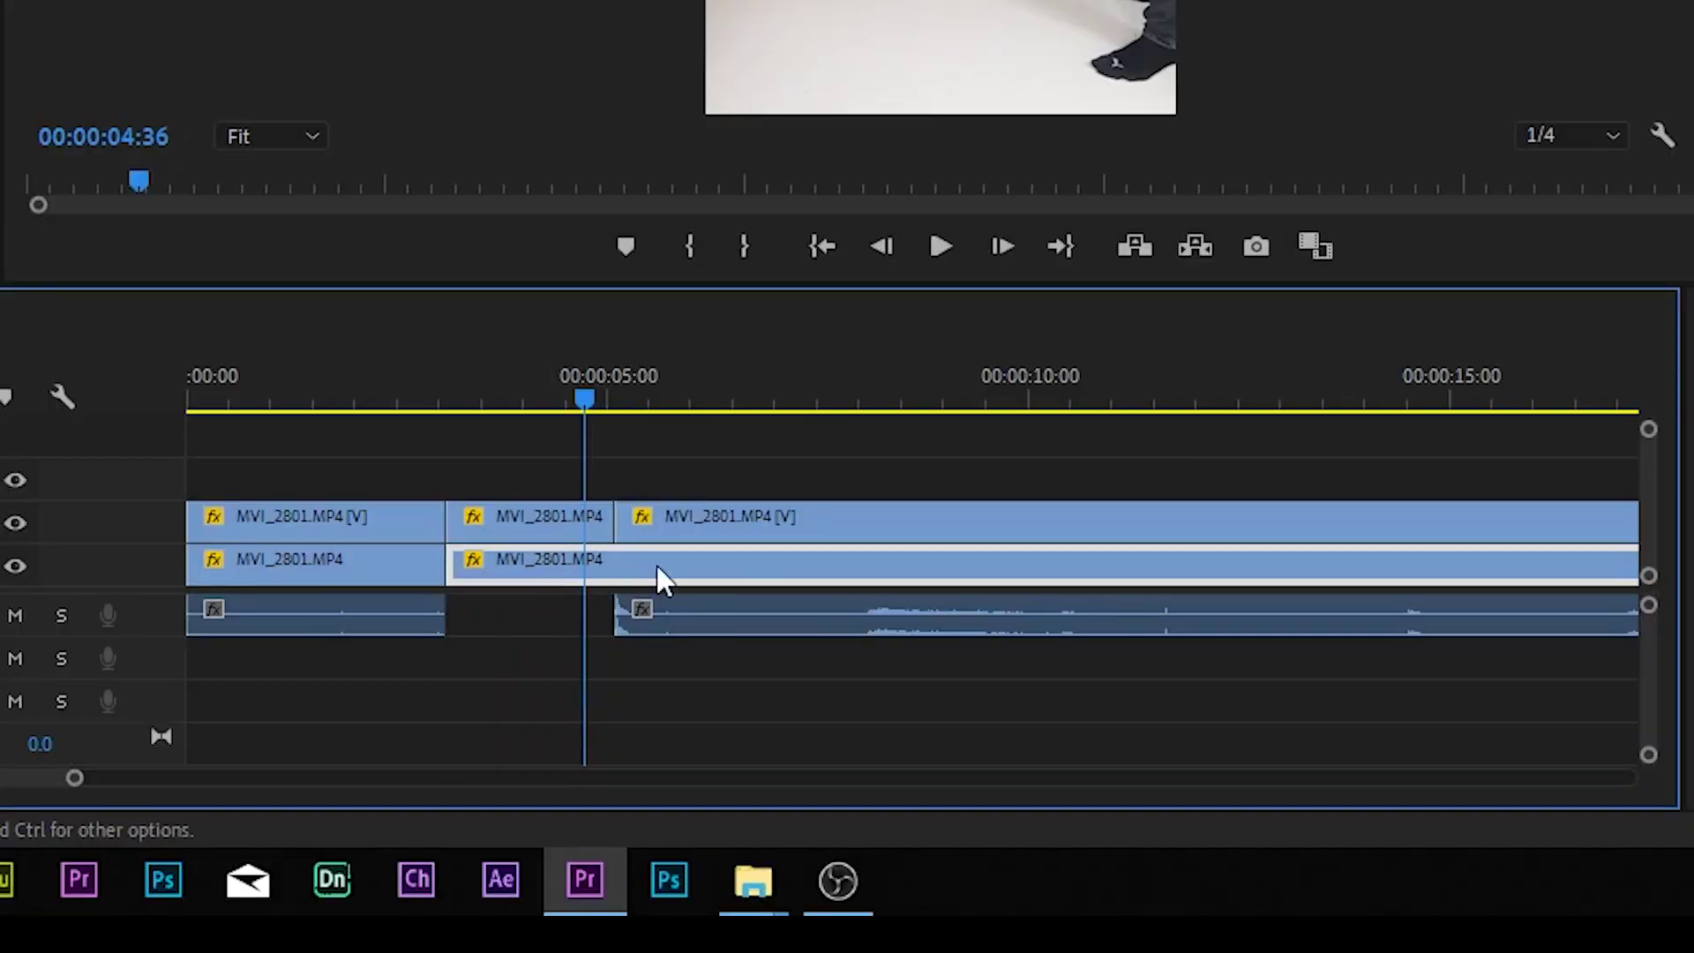
pyautogui.click(752, 616)
pyautogui.rightClick(752, 616)
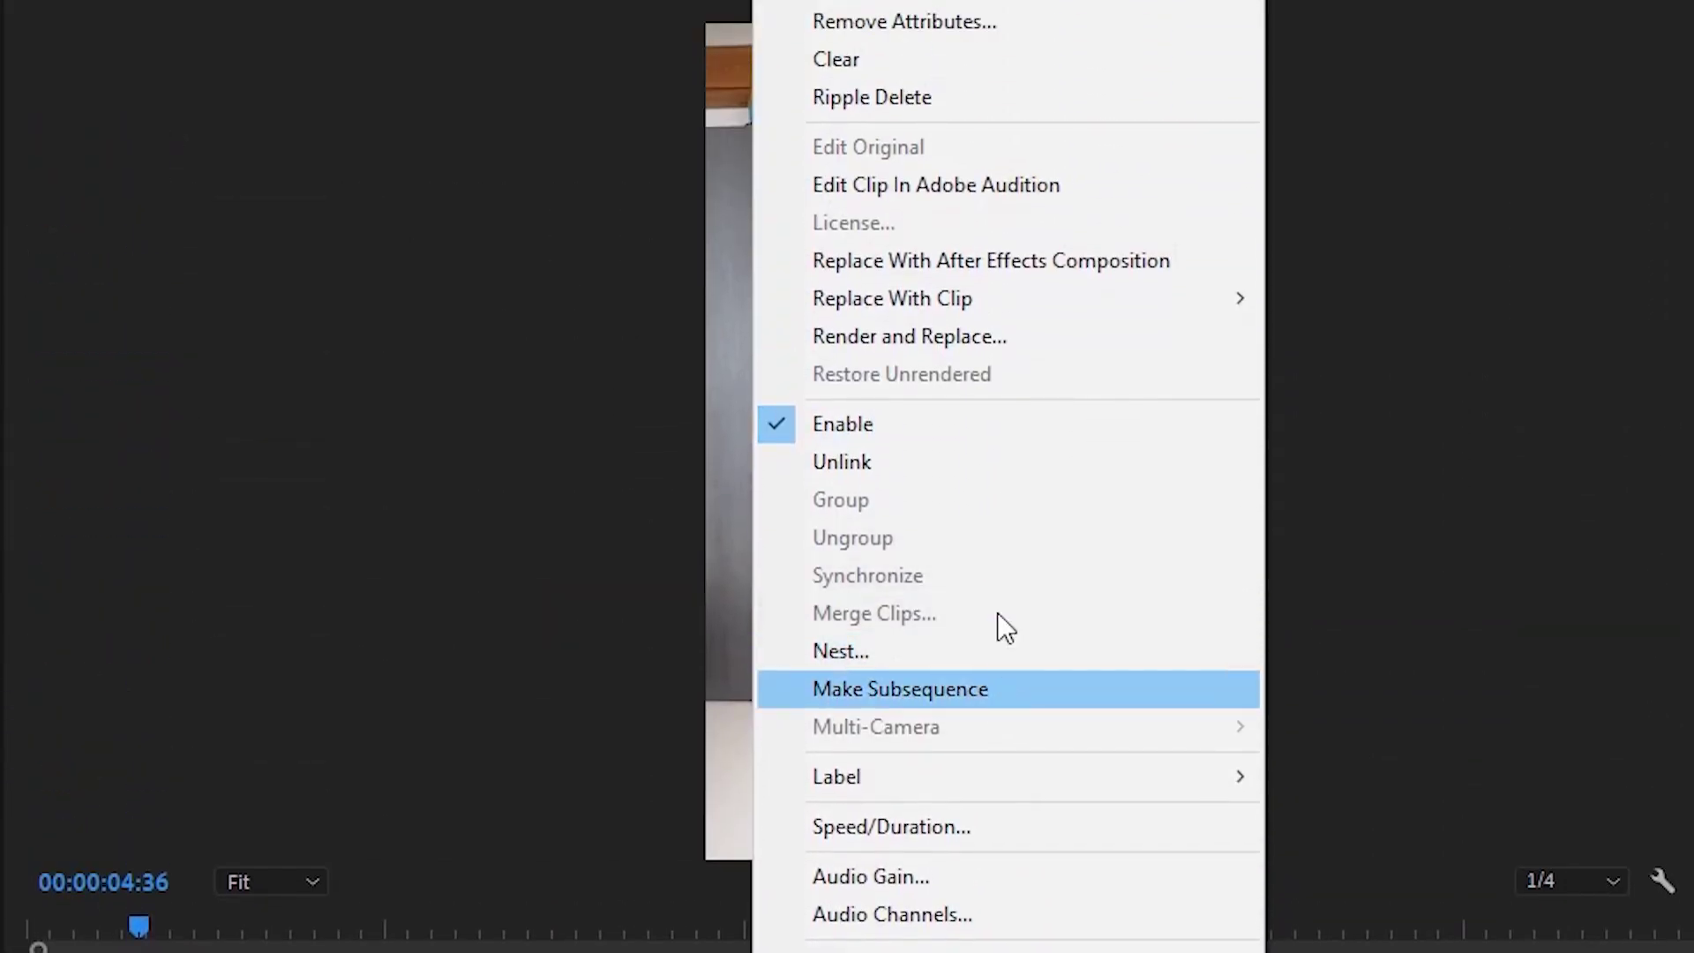
pyautogui.click(988, 459)
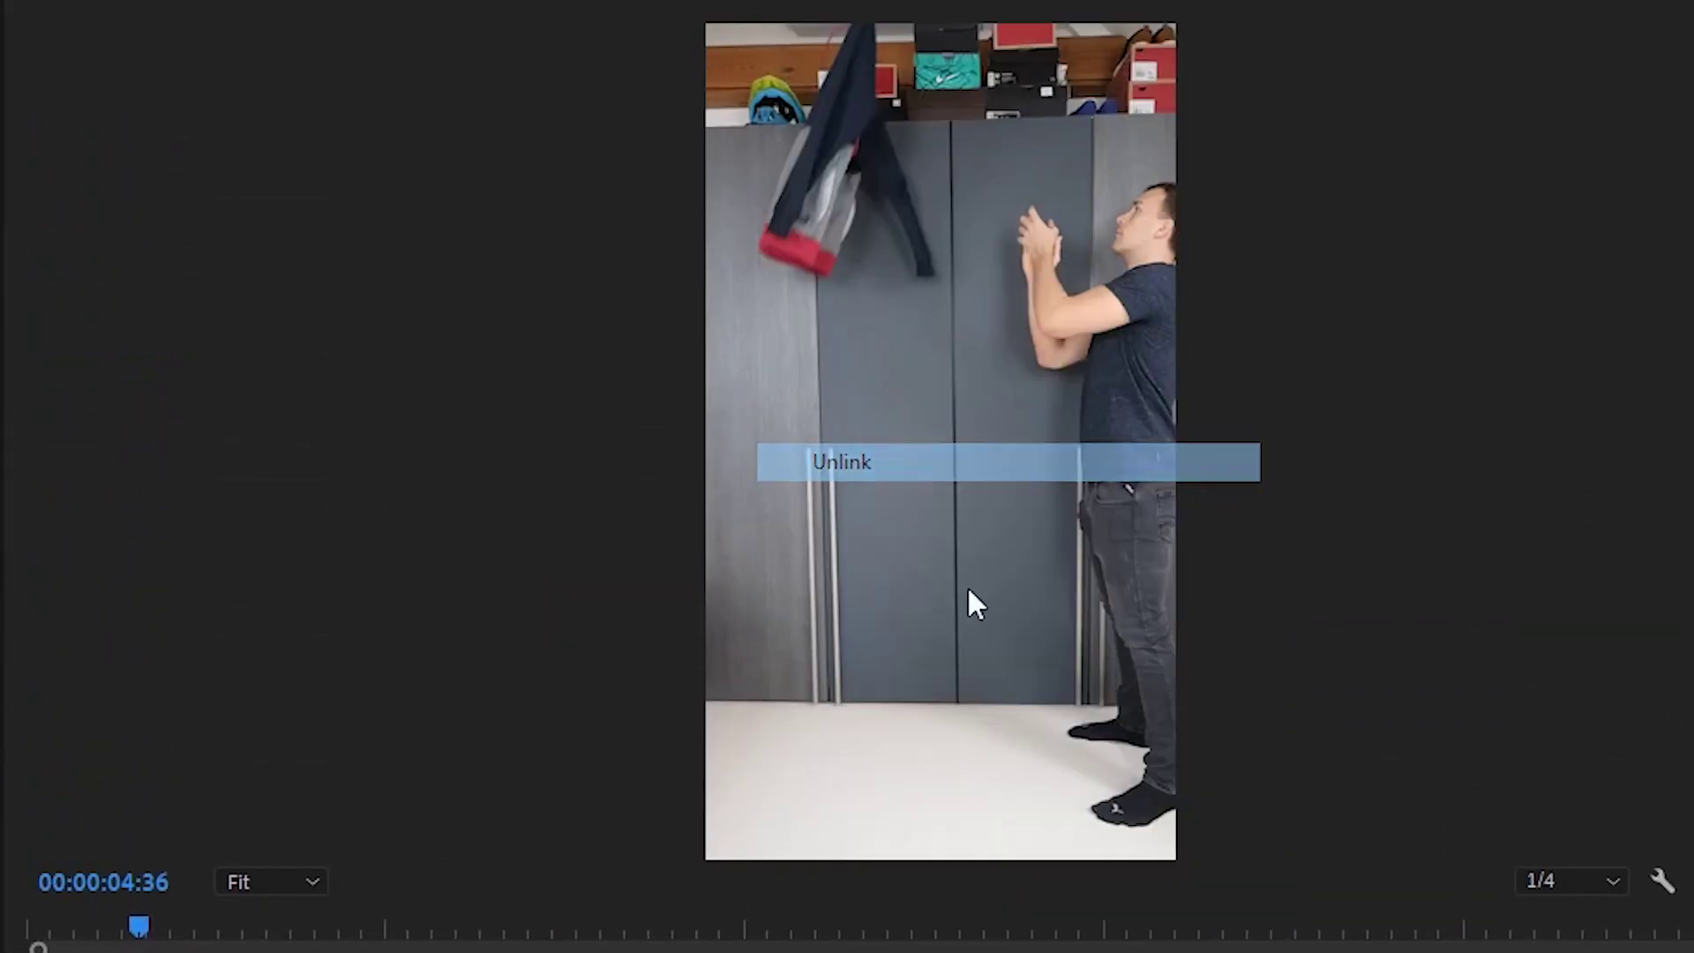
pyautogui.moveTo(688, 749); pyautogui.dragTo(537, 650)
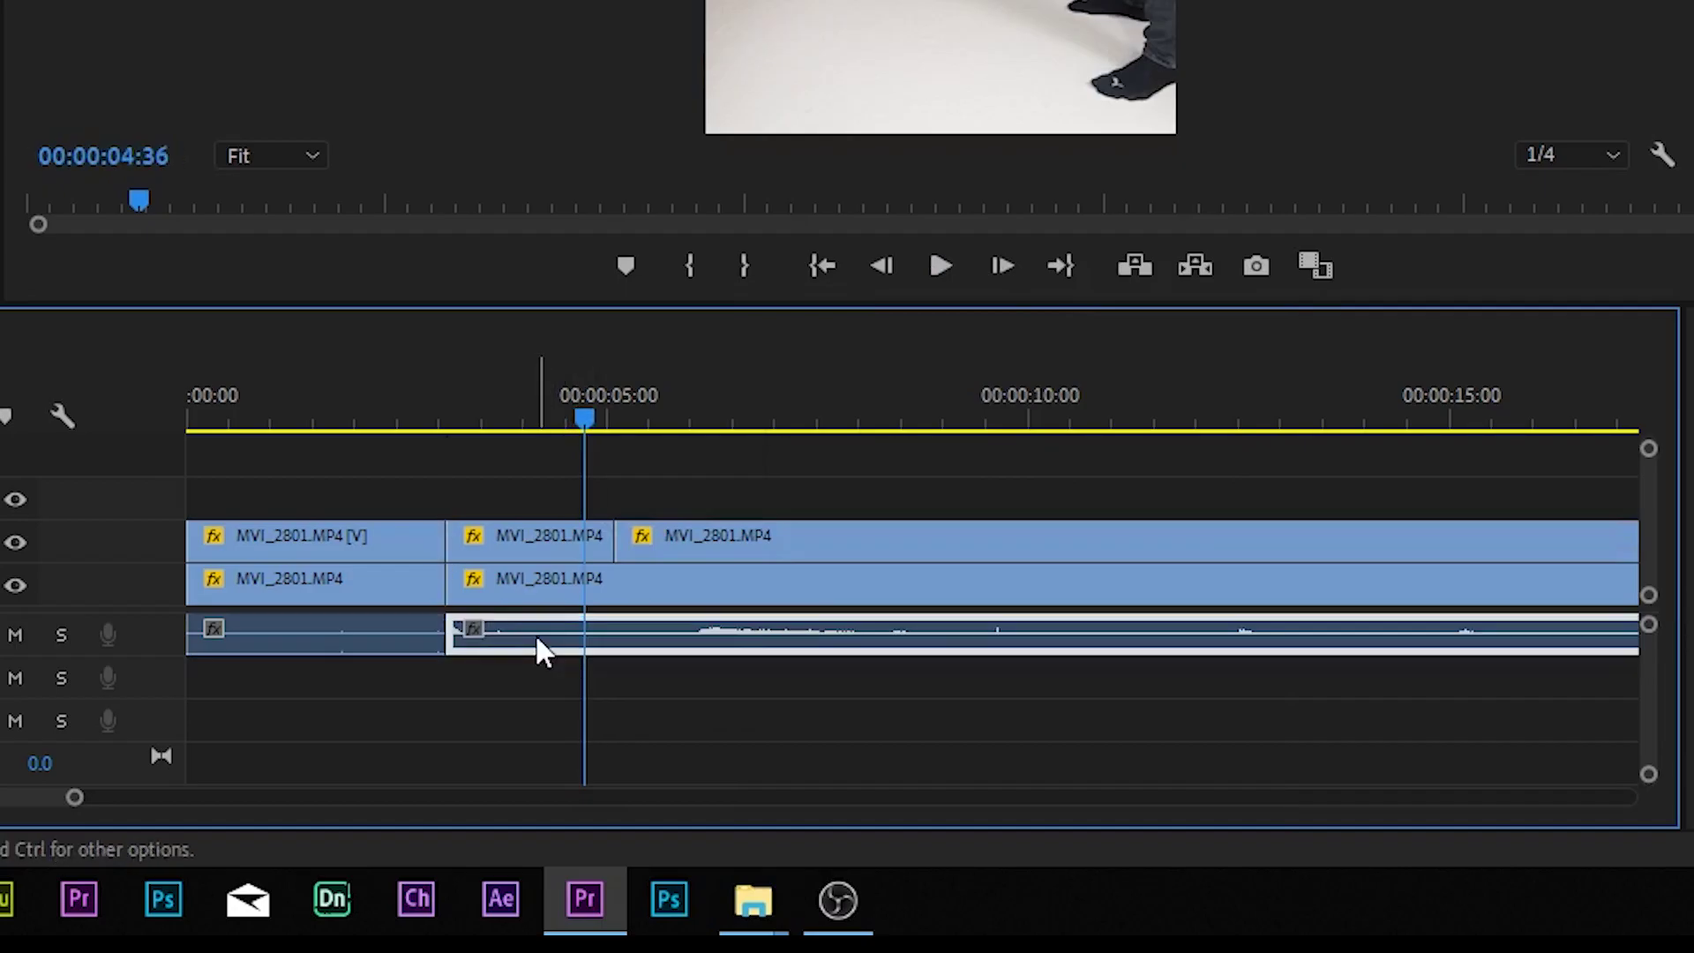
pyautogui.click(374, 406)
pyautogui.press('space')
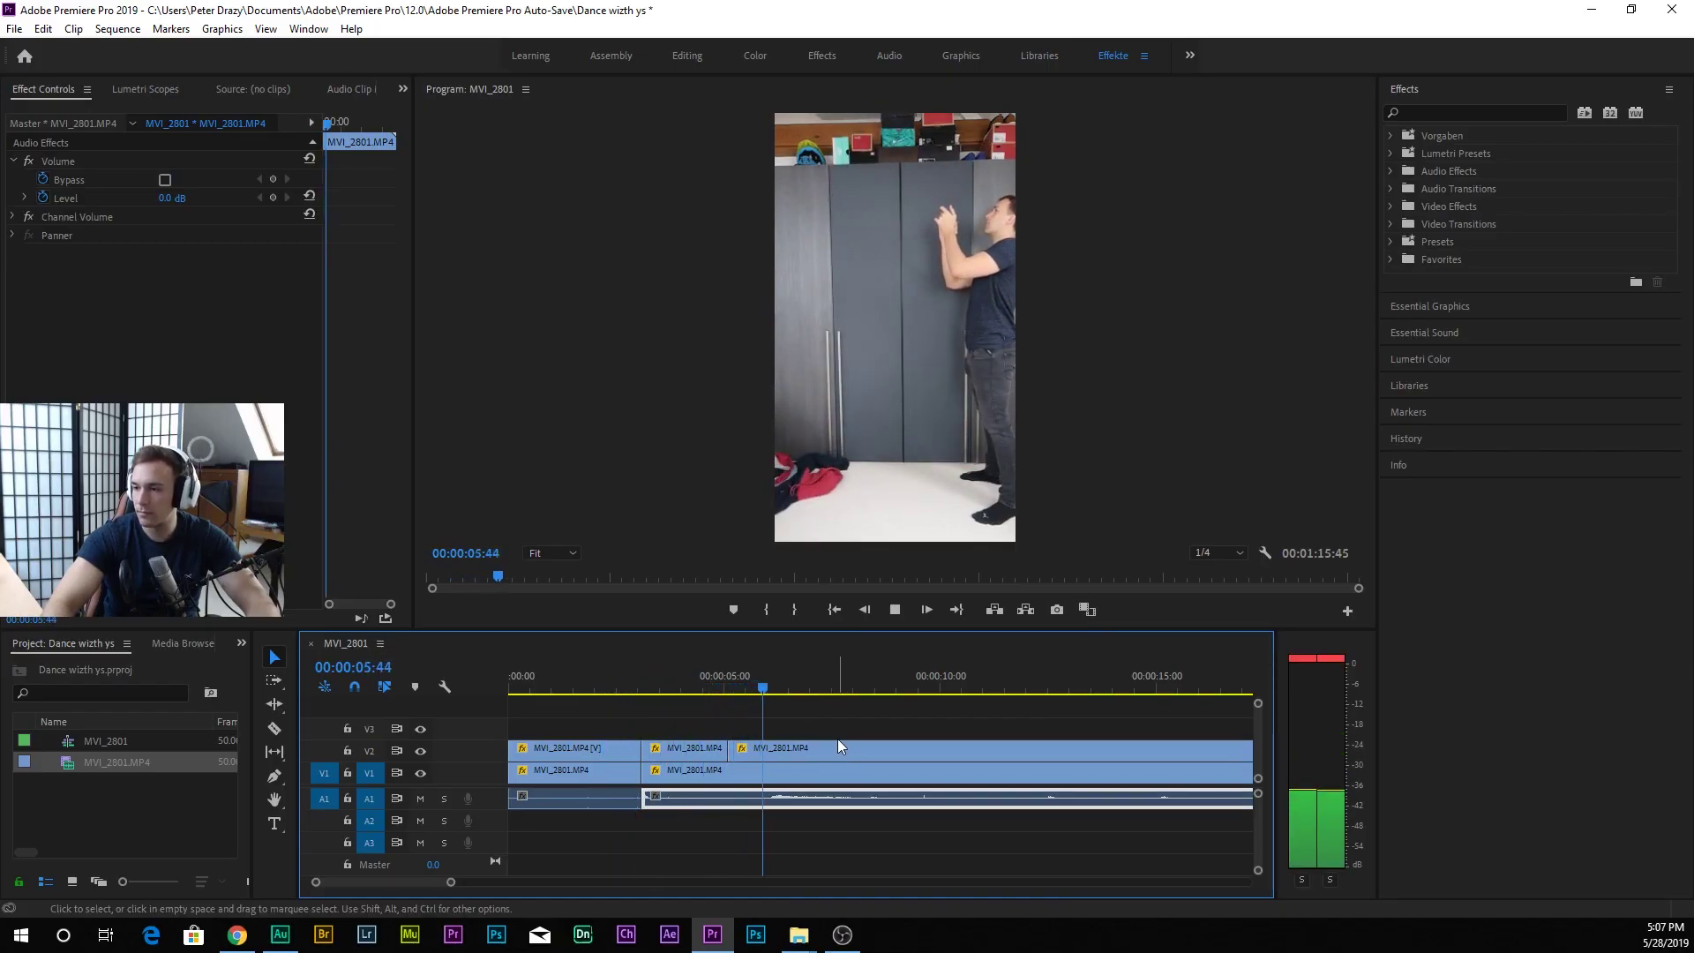
# Razor-cut the V2 clip just after the frozen hold, then select the hold segment at 4:13.
pyautogui.press('space')
pyautogui.press('c')
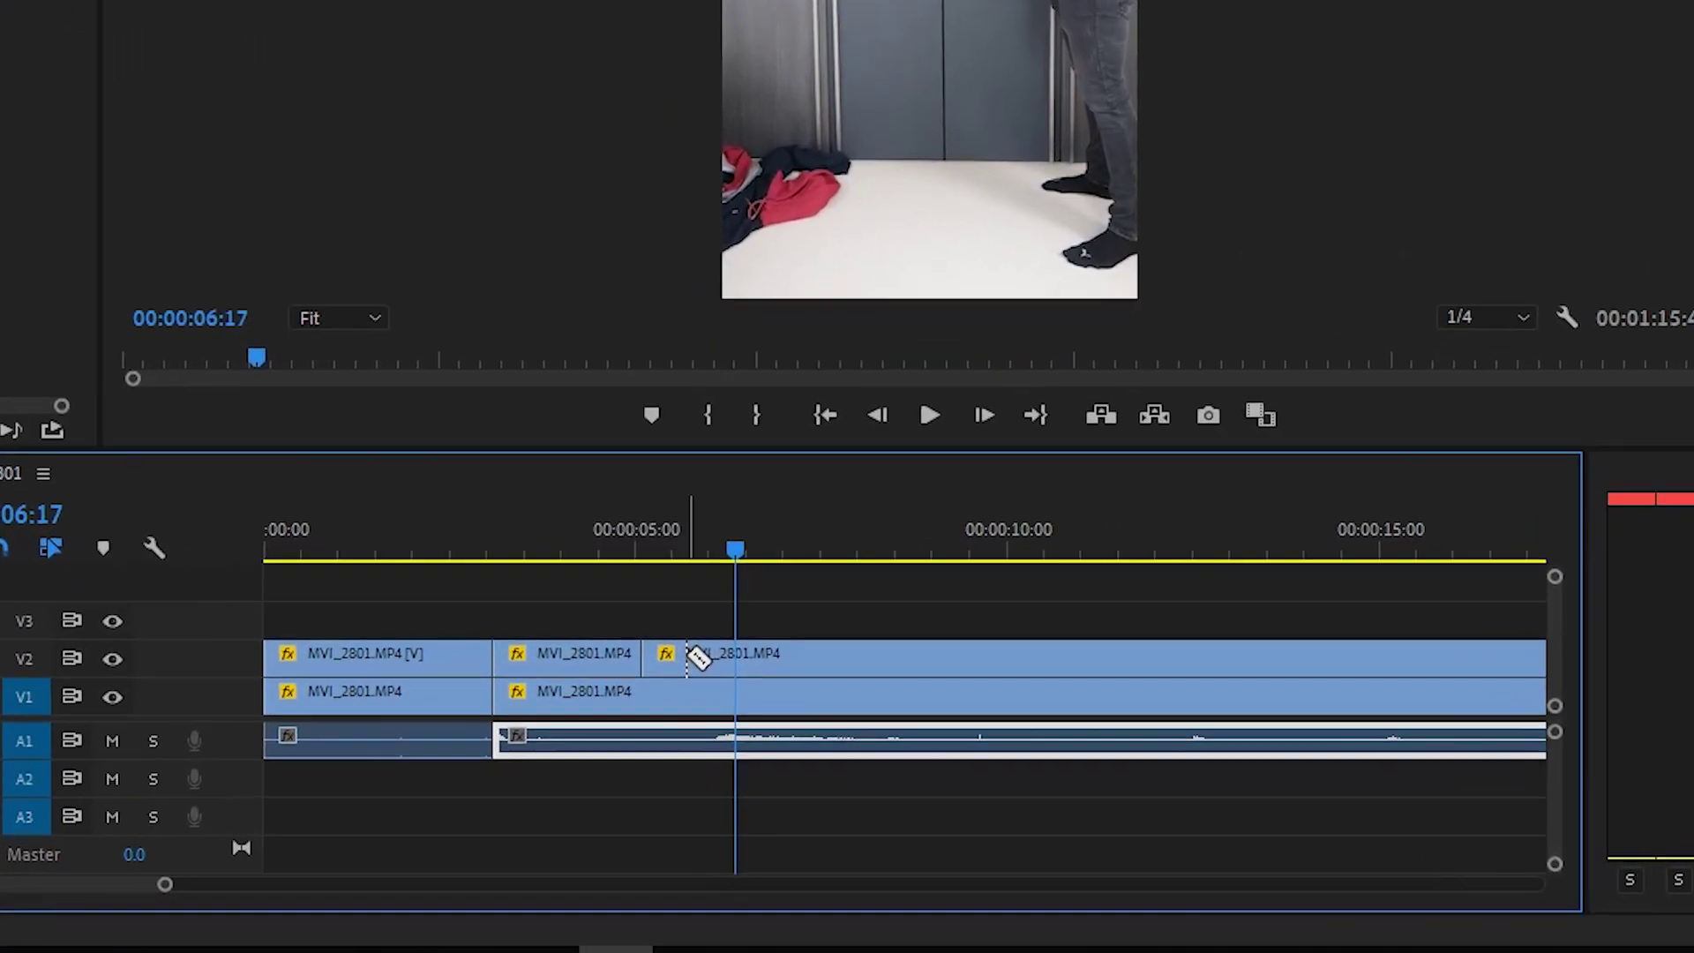
pyautogui.click(688, 659)
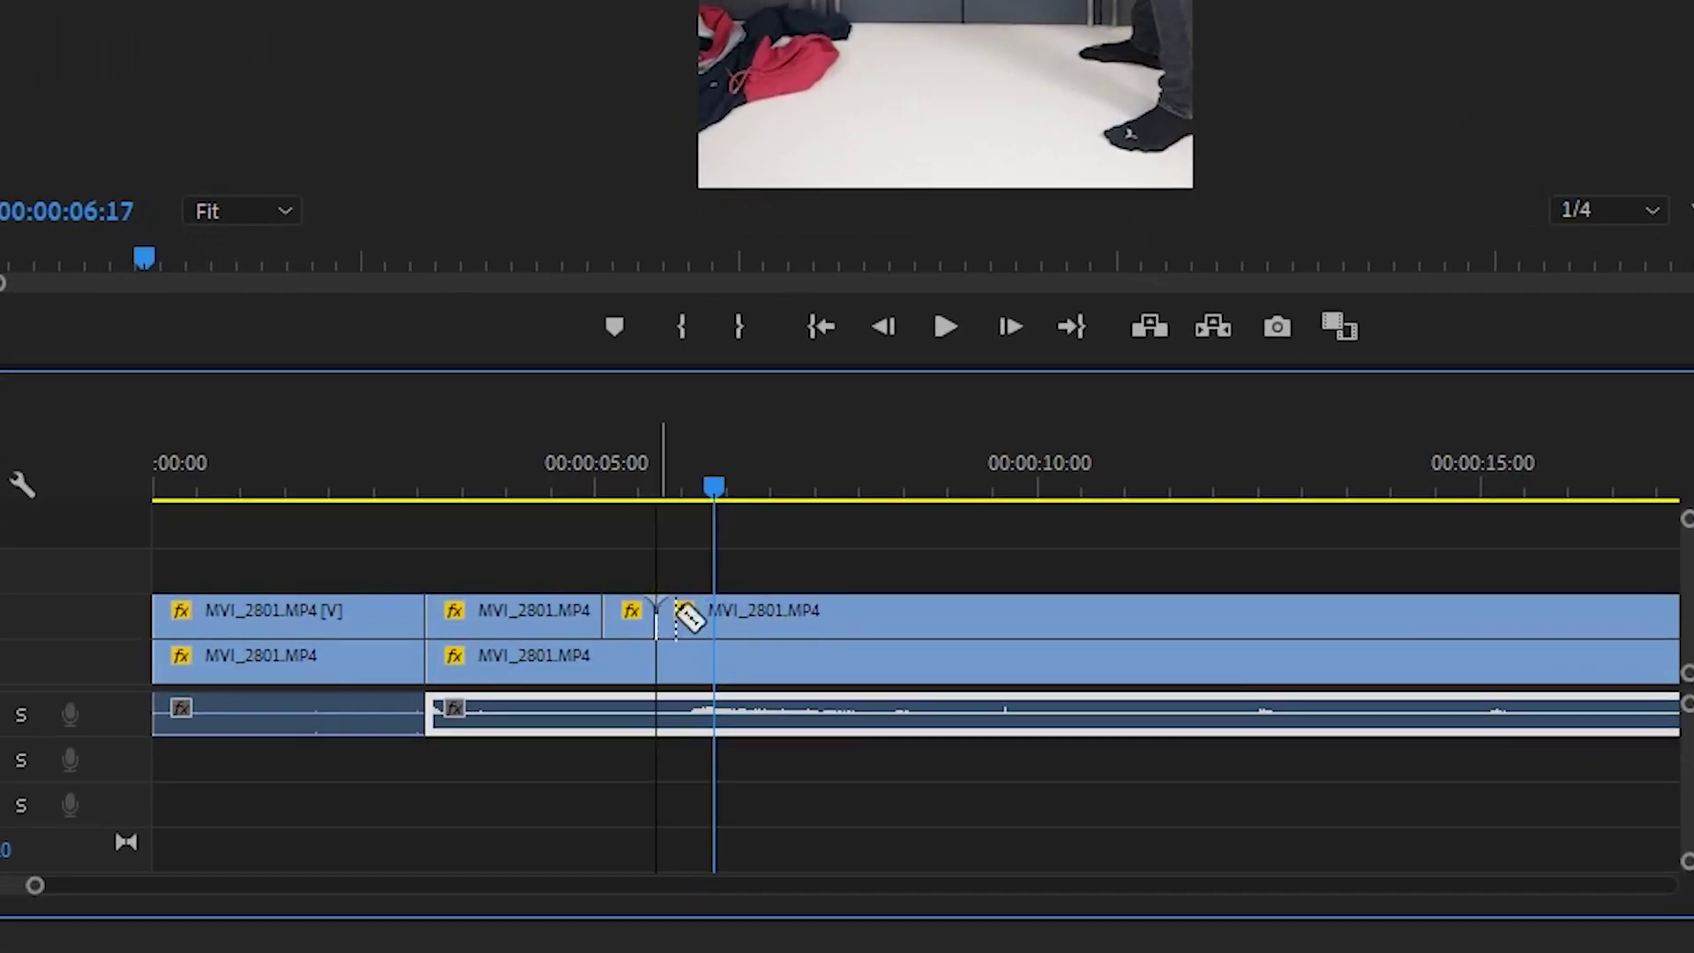
pyautogui.click(633, 500)
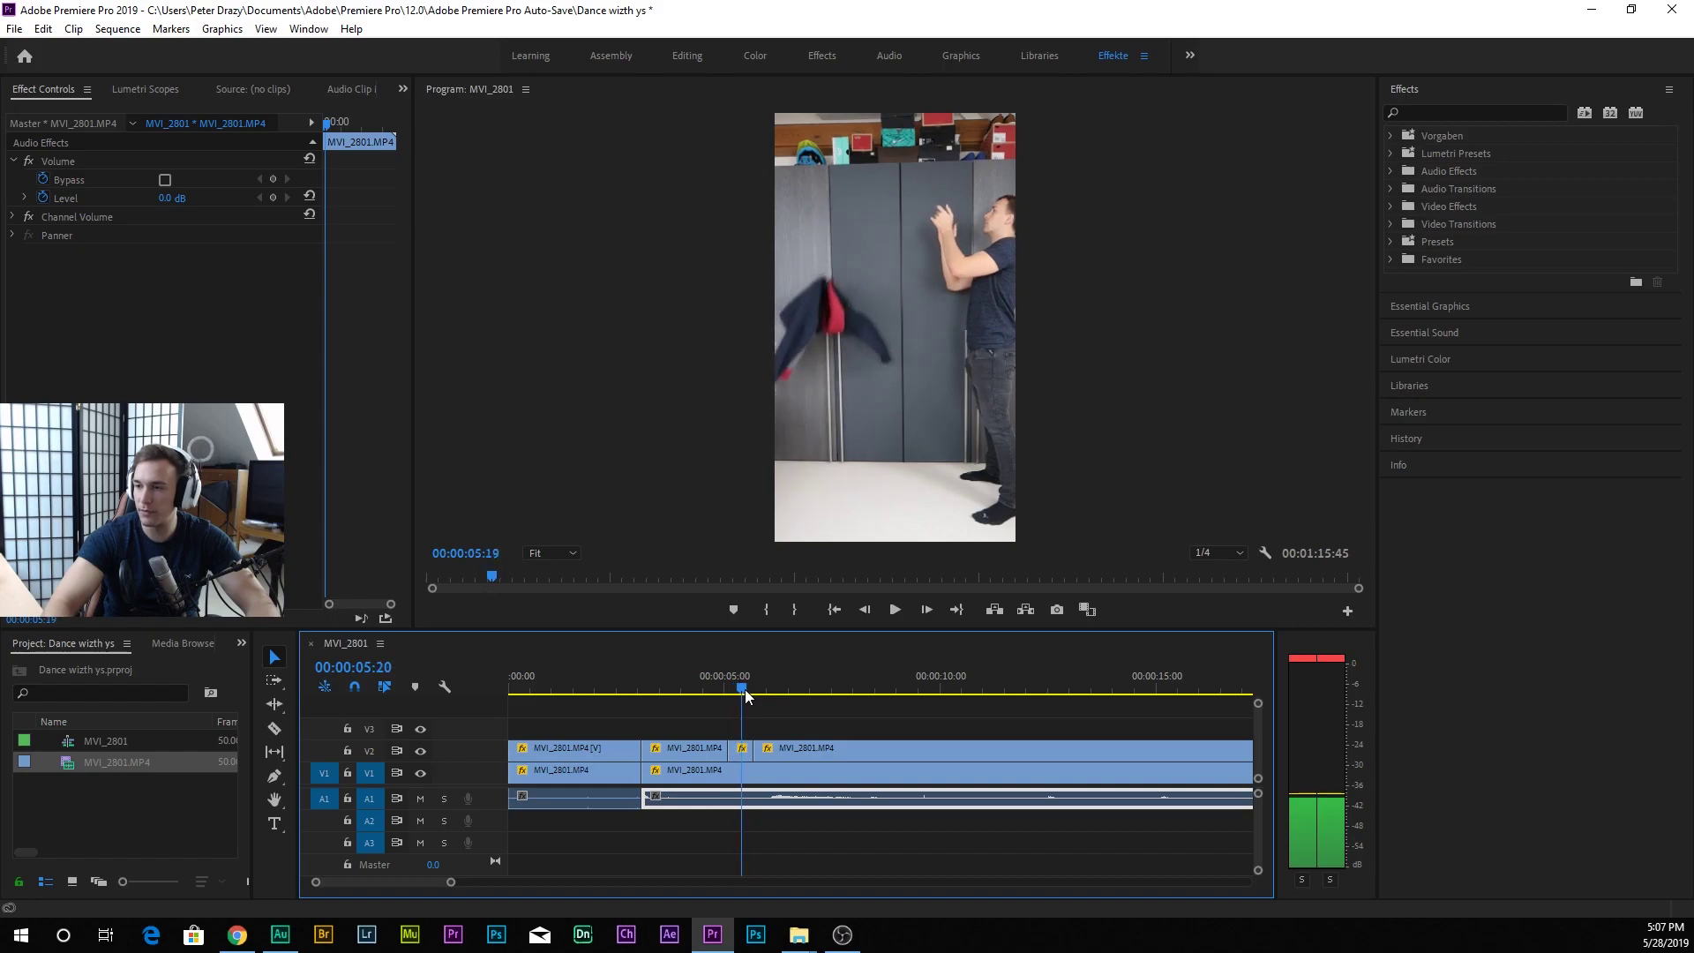
pyautogui.click(692, 687)
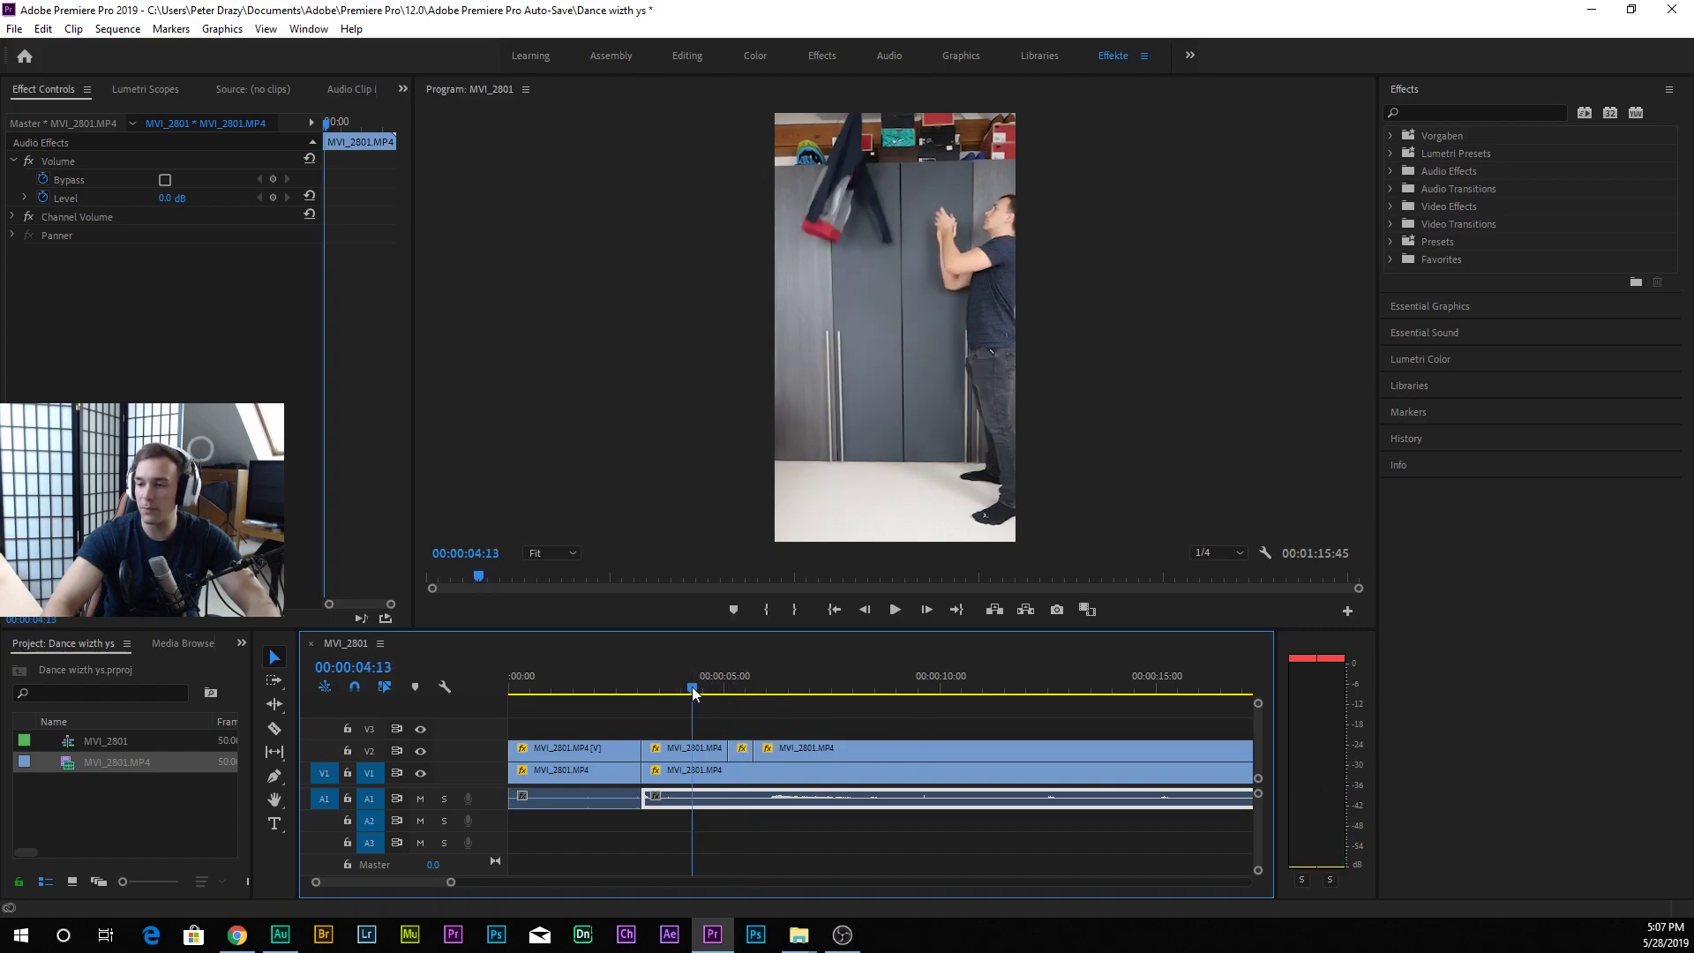
pyautogui.click(682, 746)
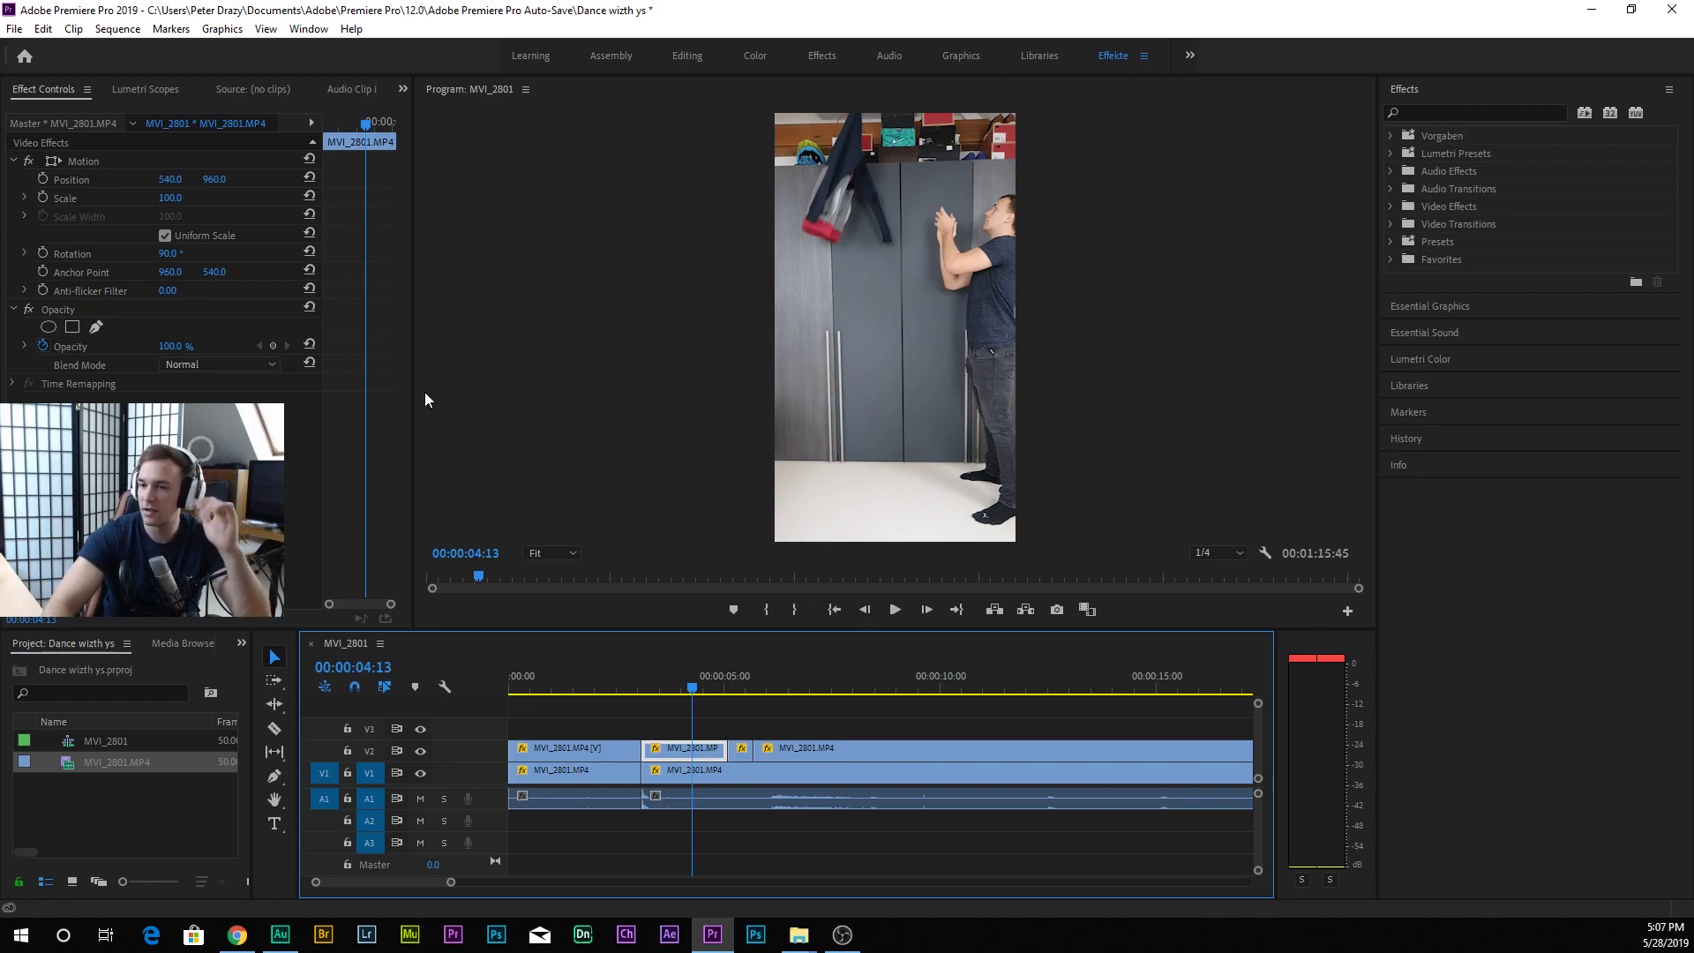
# Add a rectangular opacity mask to the frozen hold and drag its corners to frame the dancer.
pyautogui.click(108, 346)
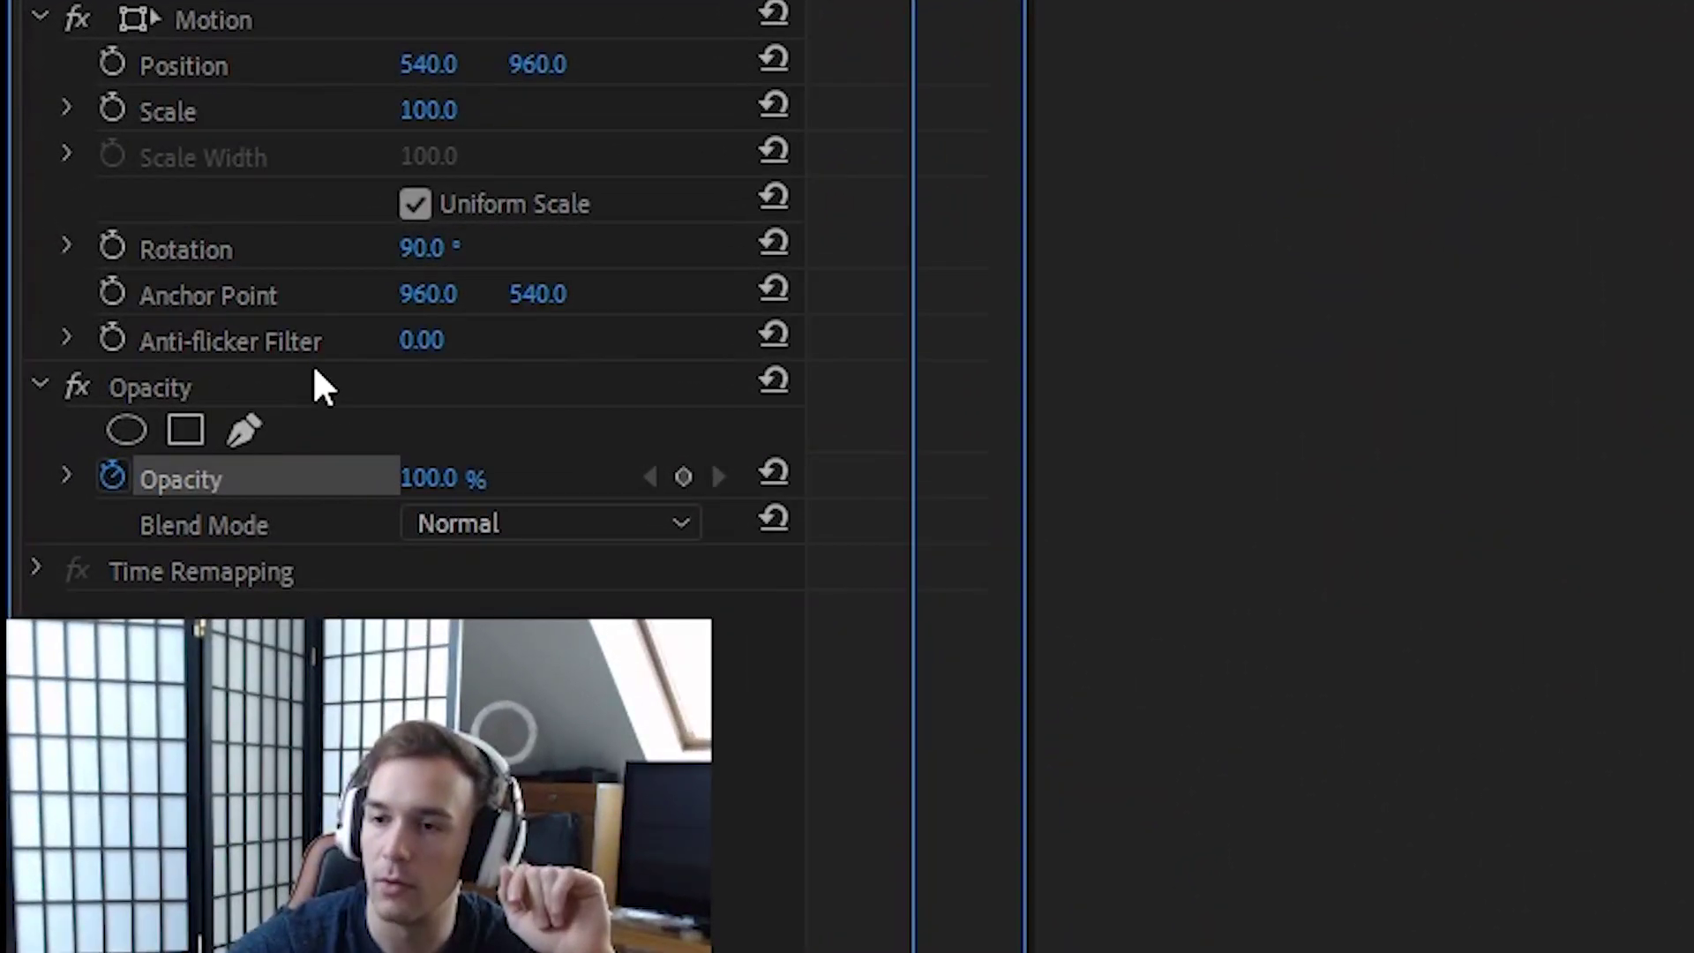
pyautogui.click(316, 374)
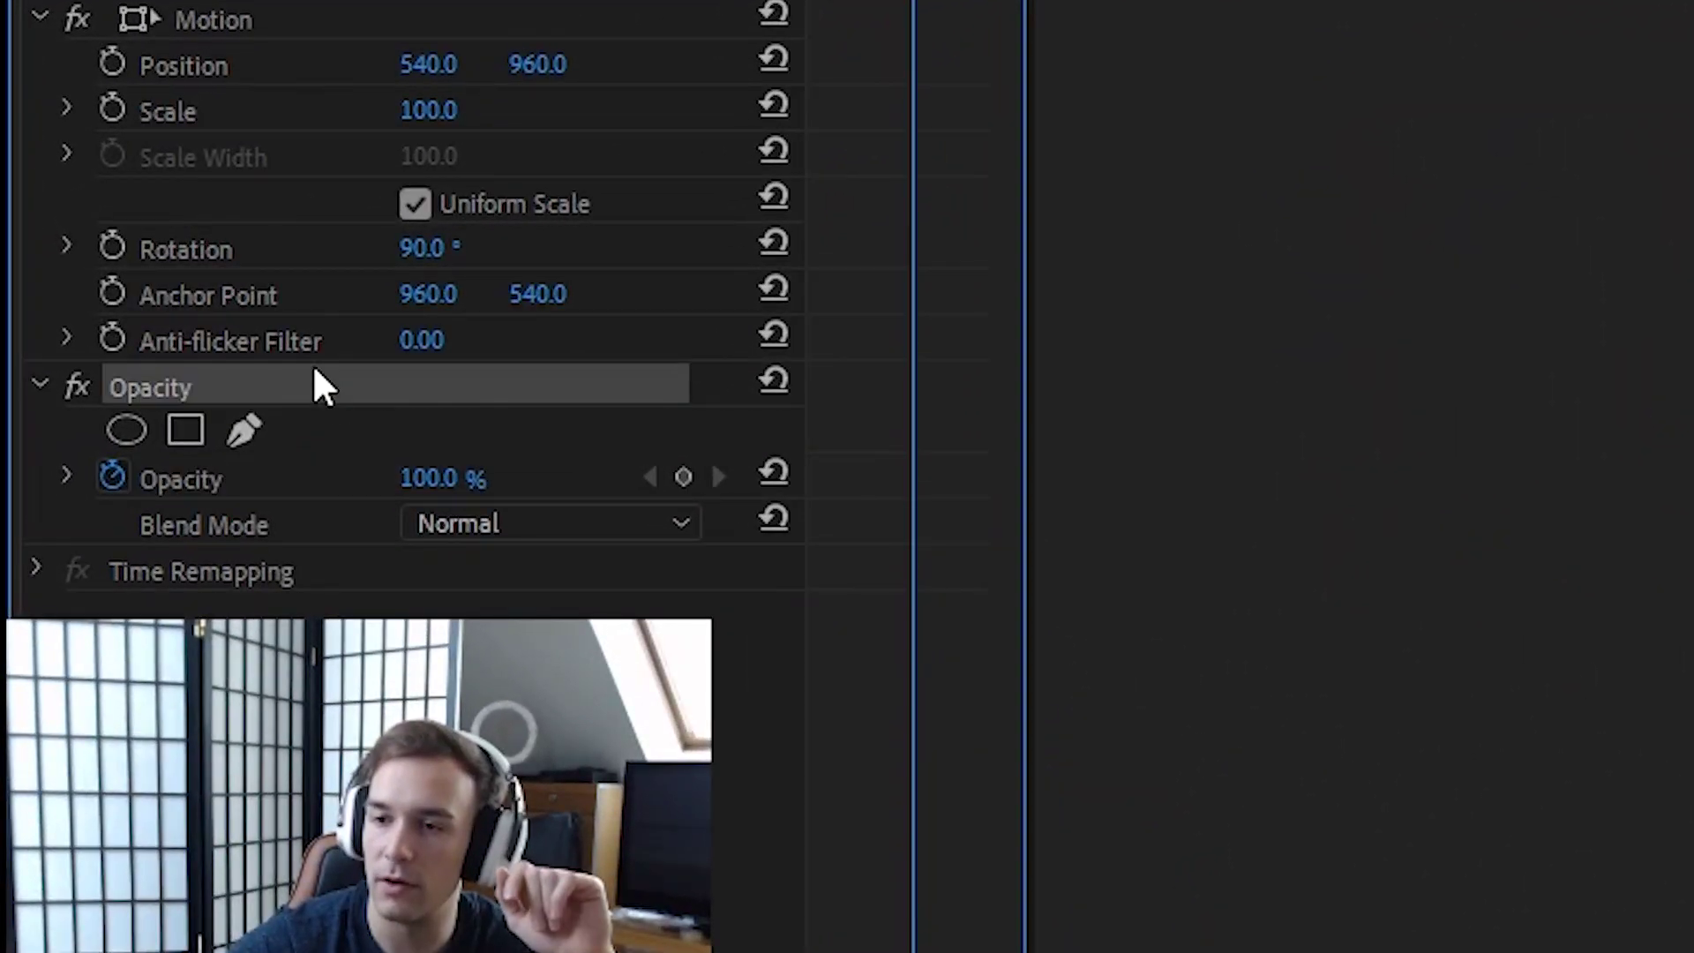
pyautogui.click(183, 430)
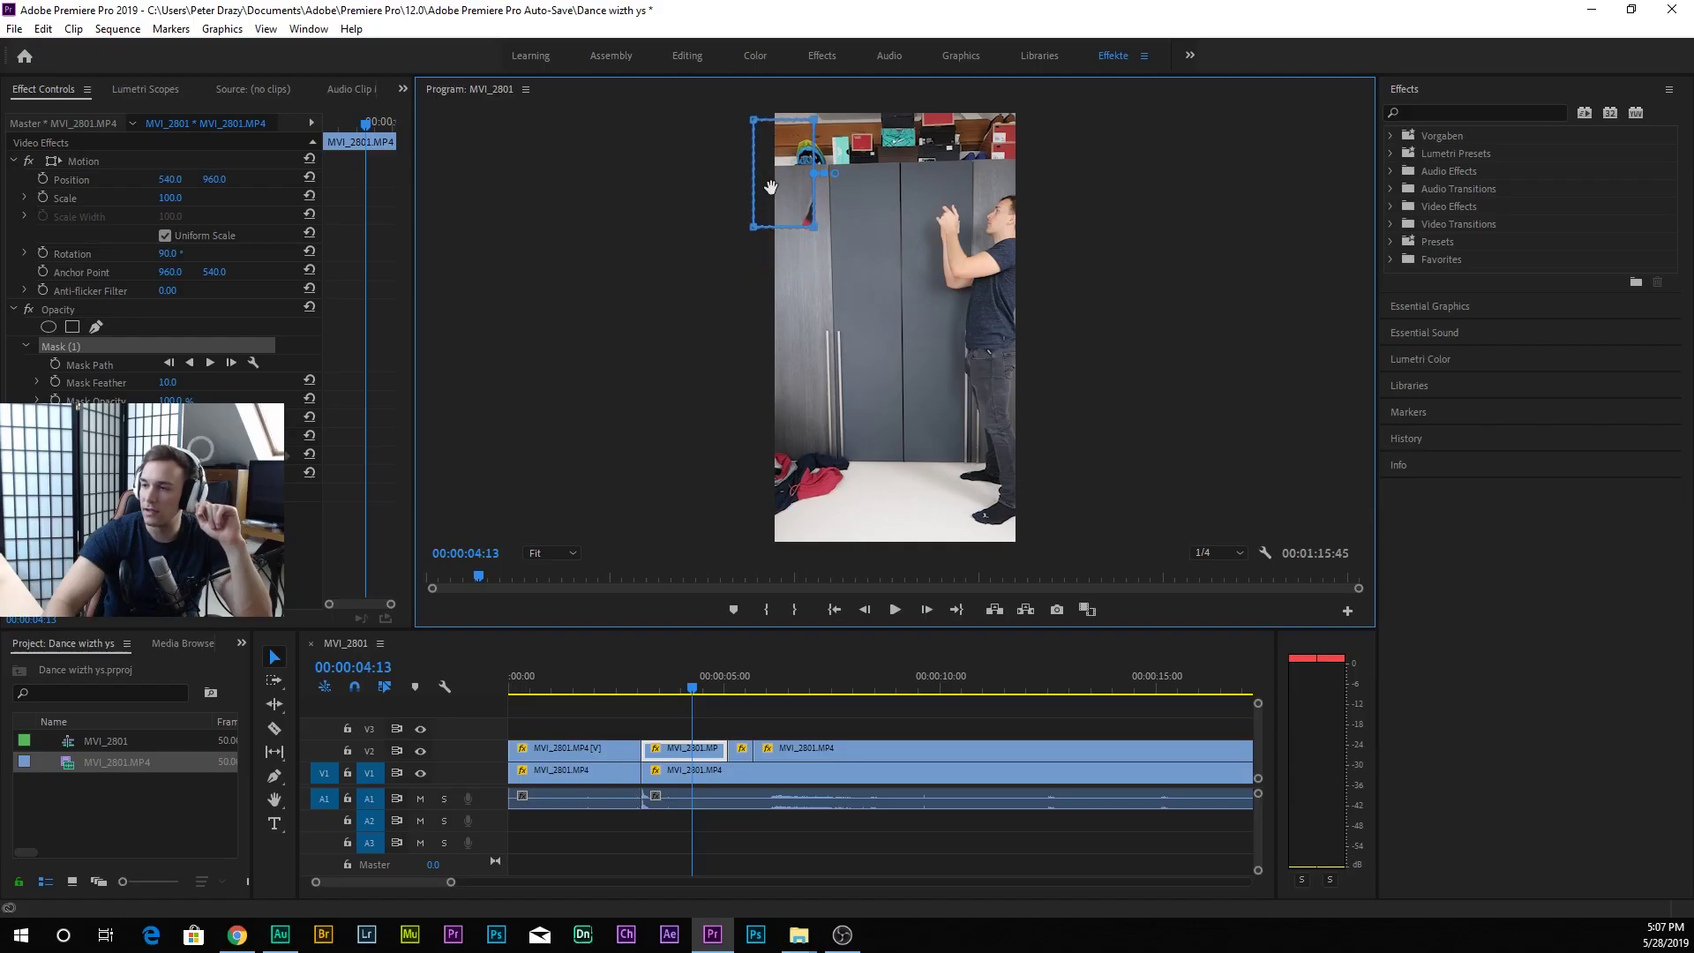
pyautogui.moveTo(810, 226); pyautogui.dragTo(919, 557)
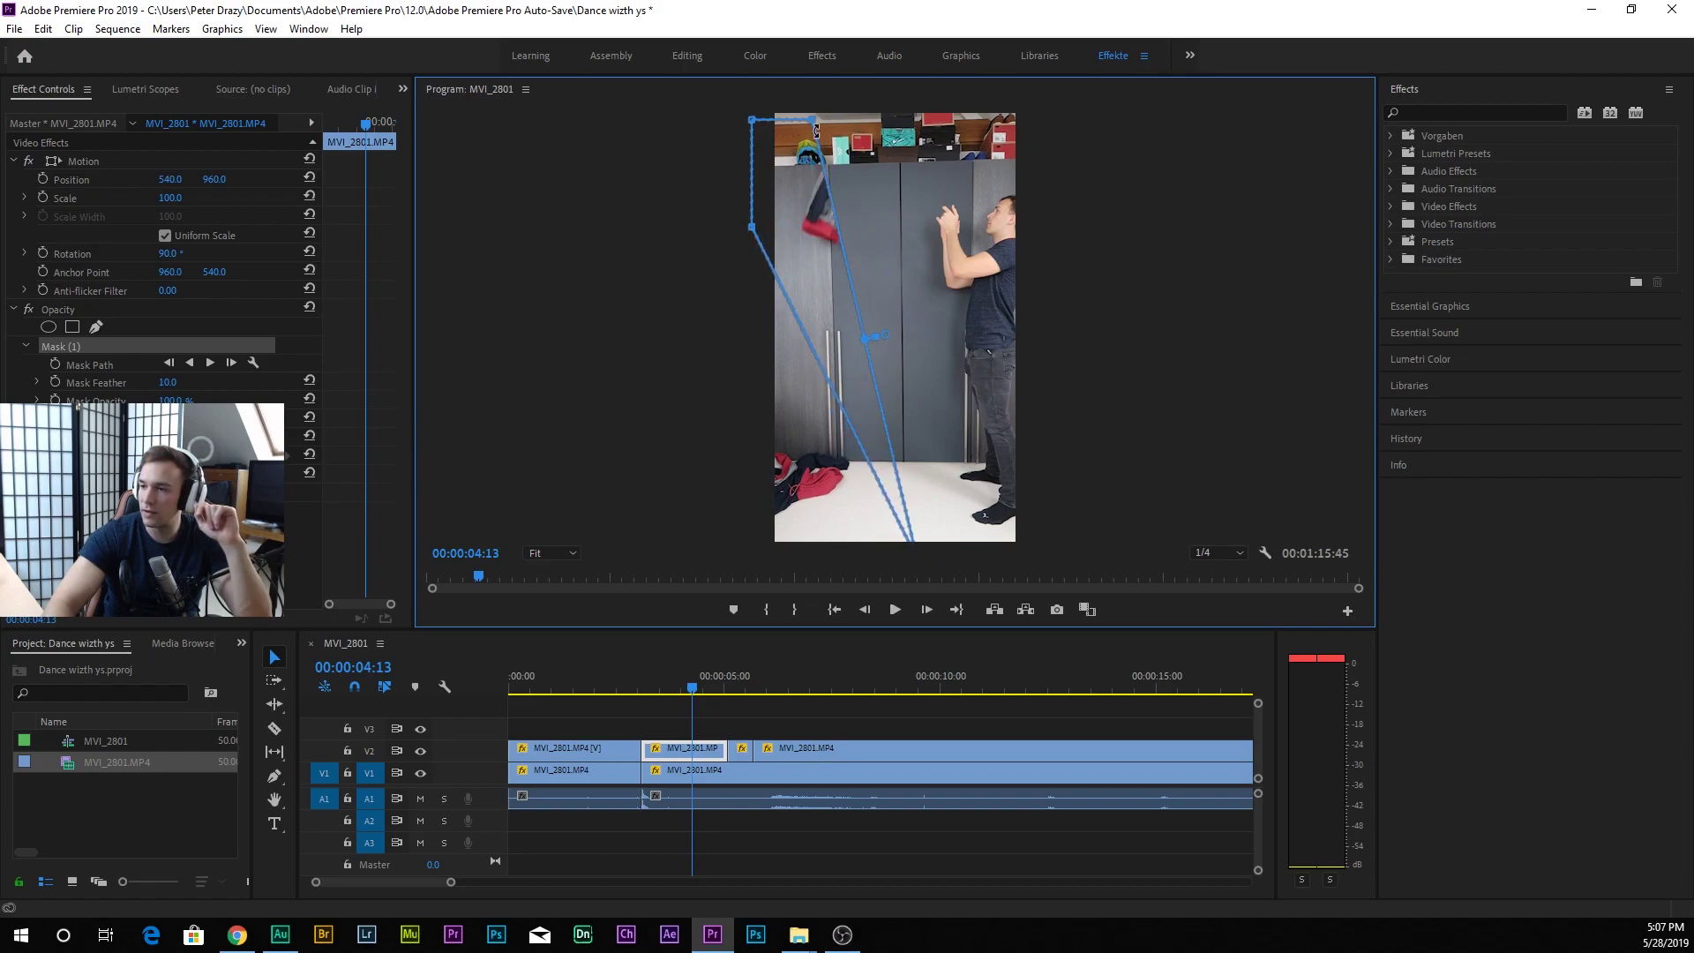
pyautogui.moveTo(812, 121); pyautogui.dragTo(897, 97)
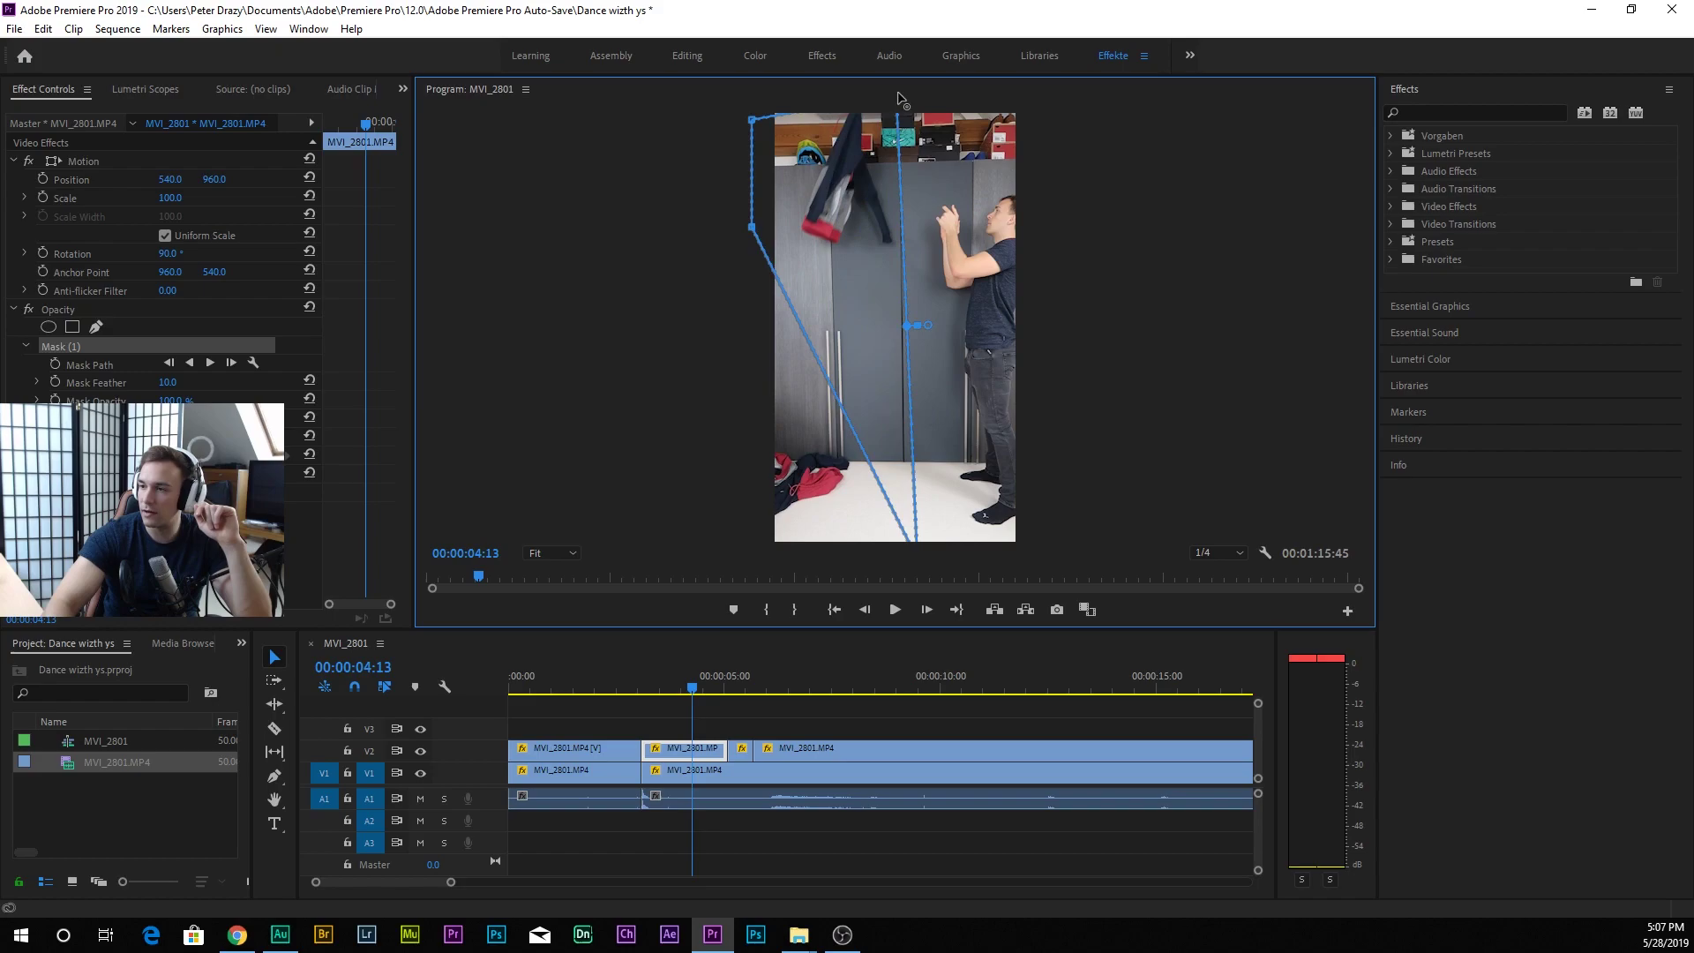
pyautogui.moveTo(754, 233); pyautogui.dragTo(747, 542)
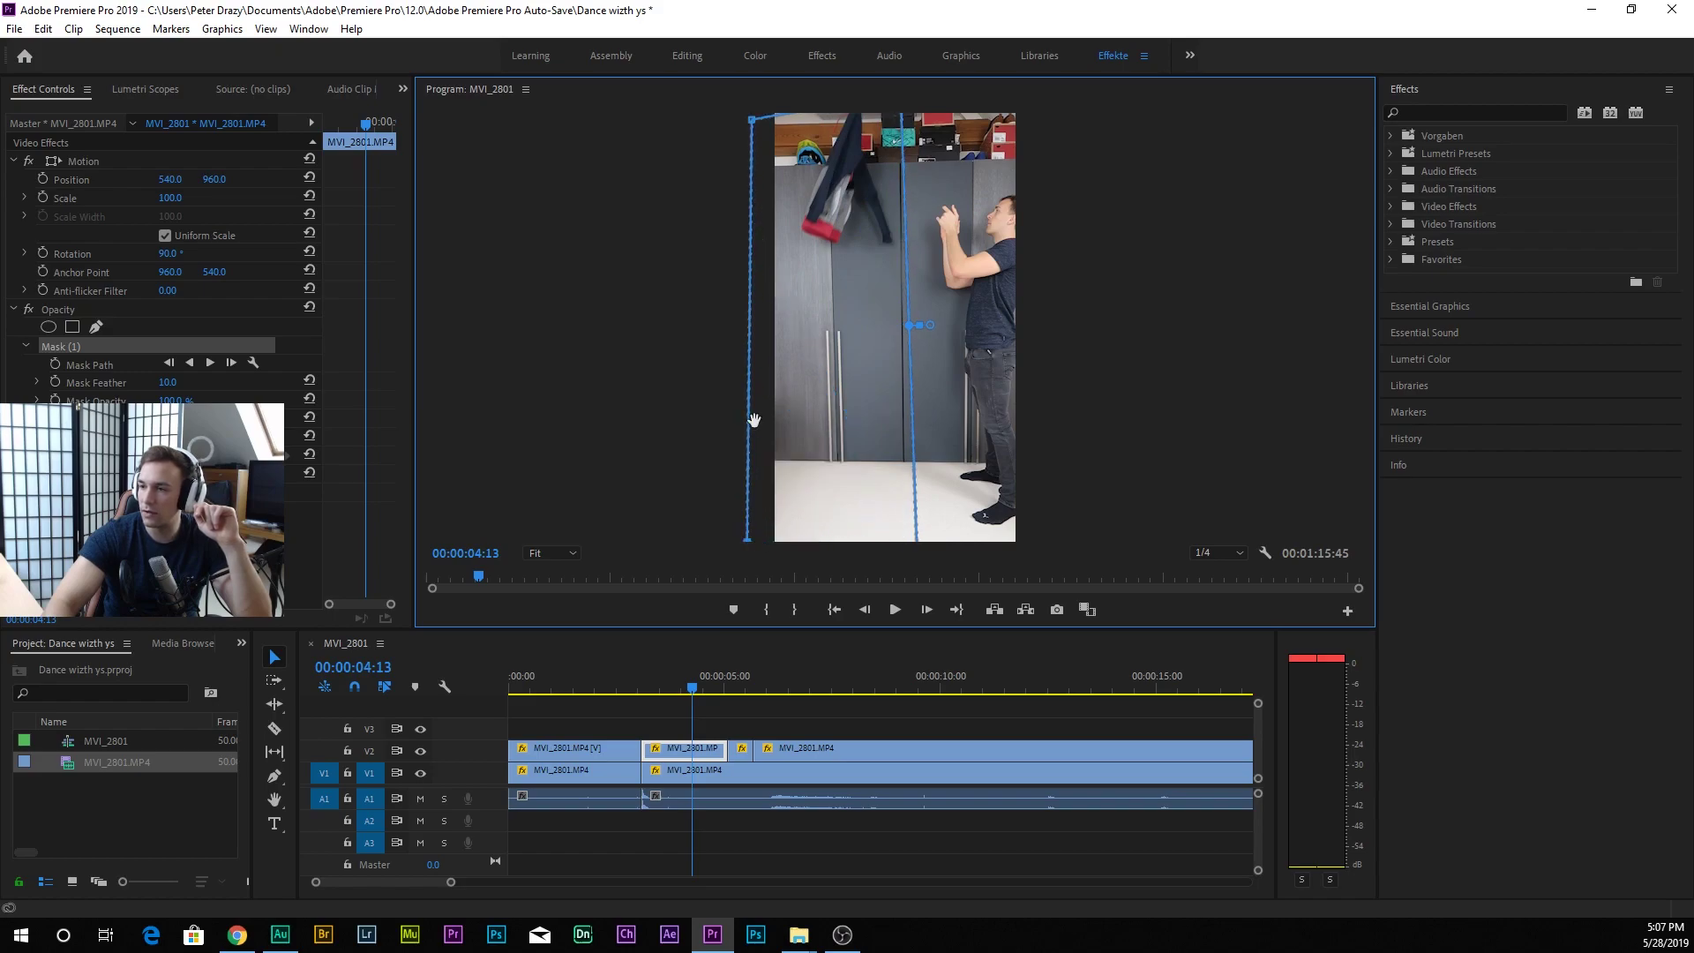
pyautogui.click(600, 679)
pyautogui.press('space')
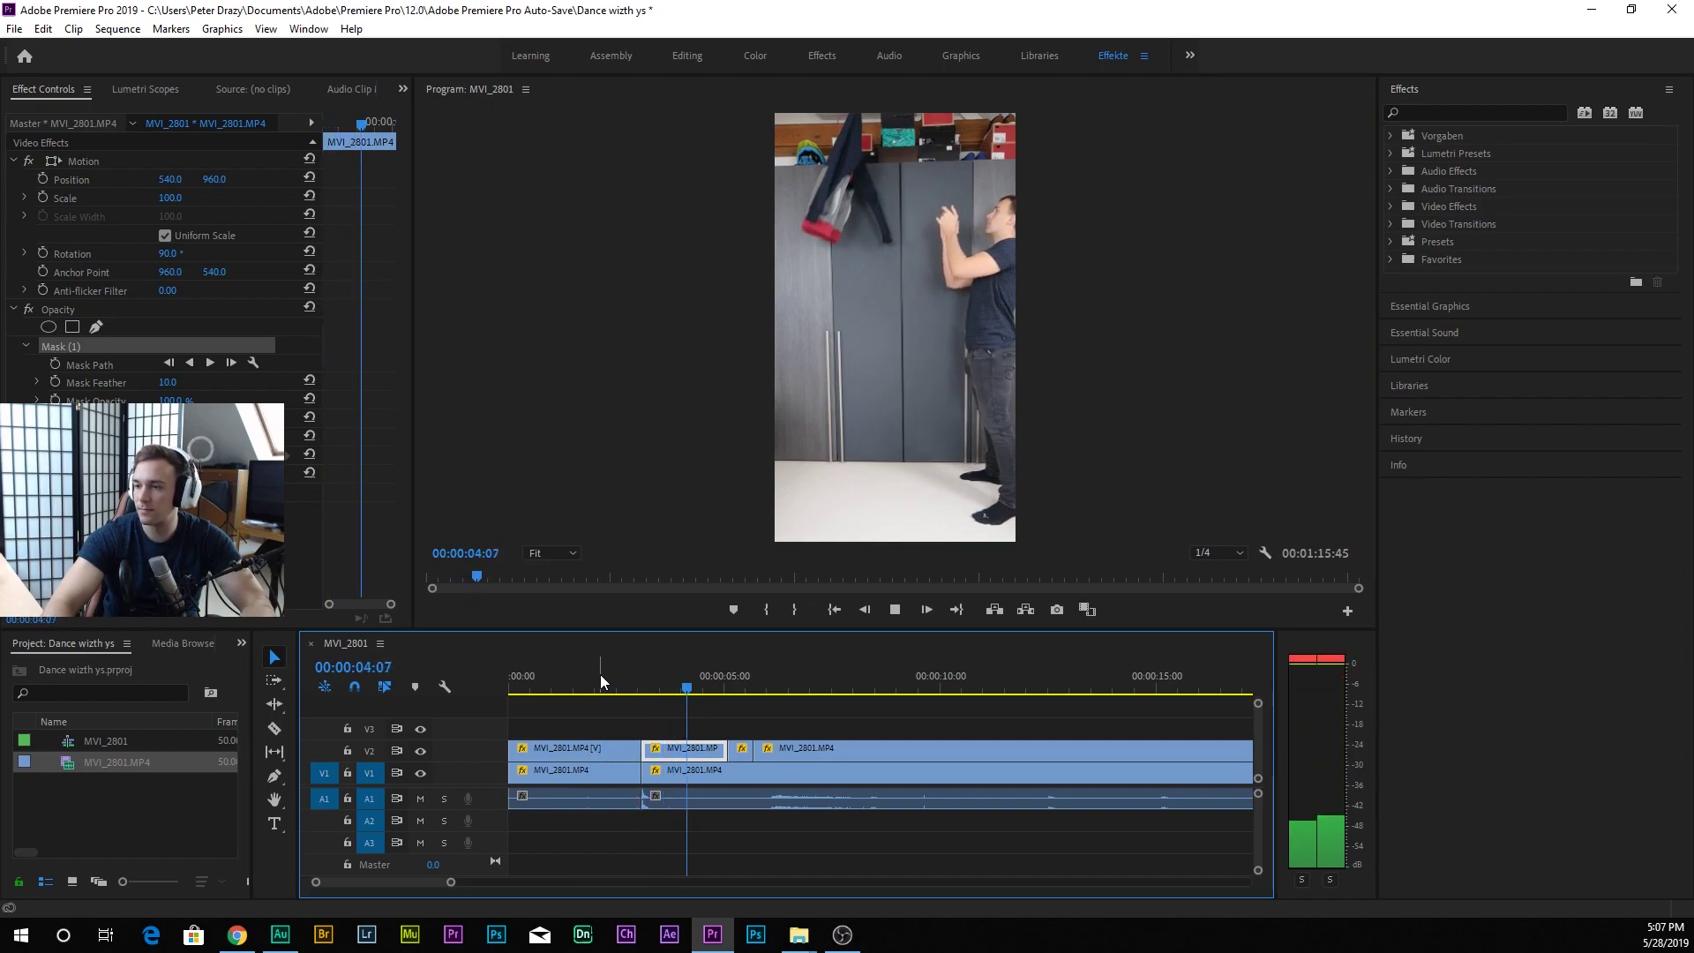
pyautogui.moveTo(729, 688); pyautogui.dragTo(660, 693)
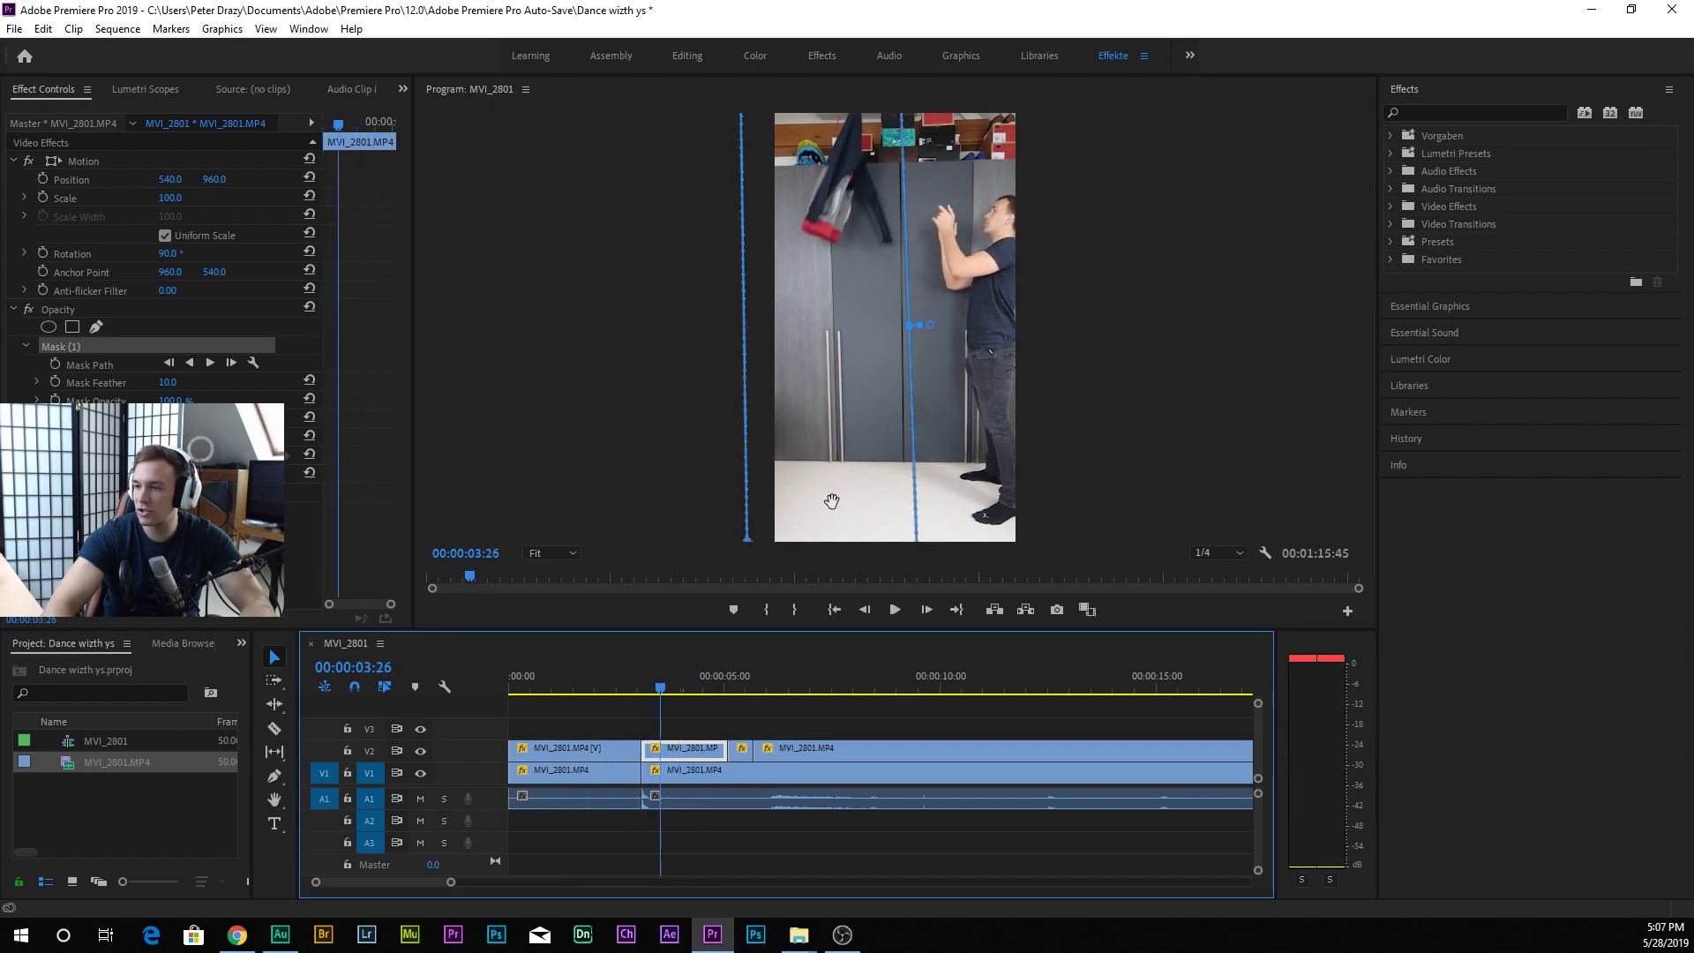
# Add a vertex to bend the mask edge and set Mask Feather to 92.
pyautogui.click(907, 381)
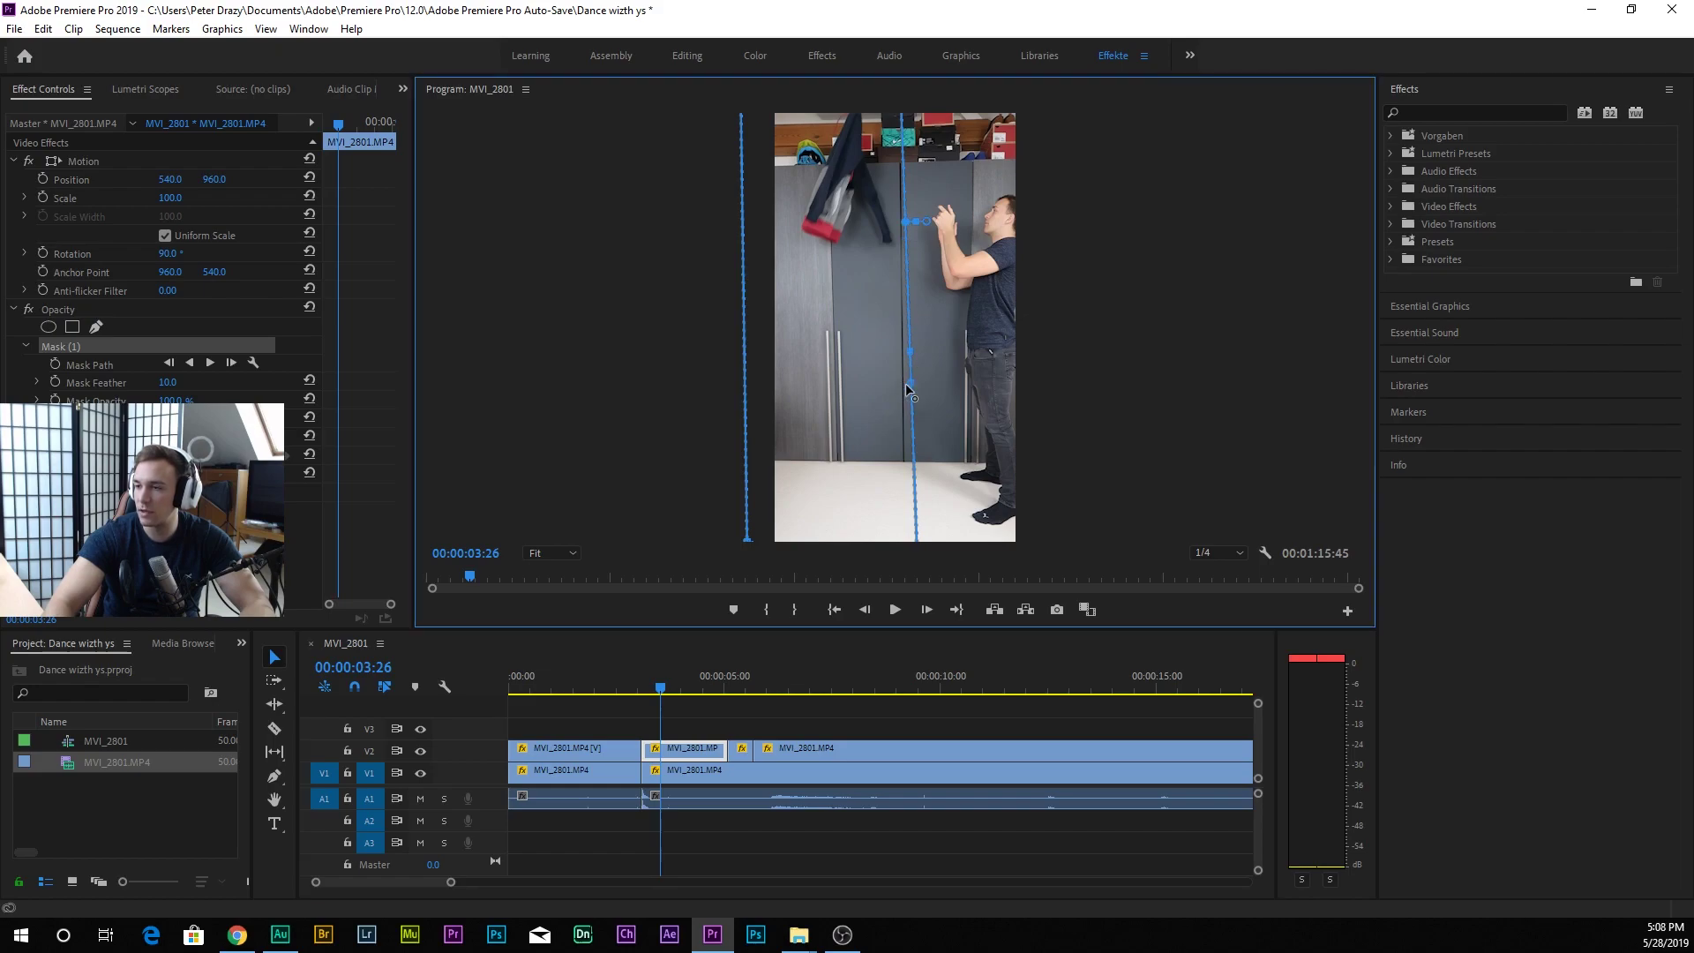
pyautogui.moveTo(912, 382); pyautogui.dragTo(907, 386)
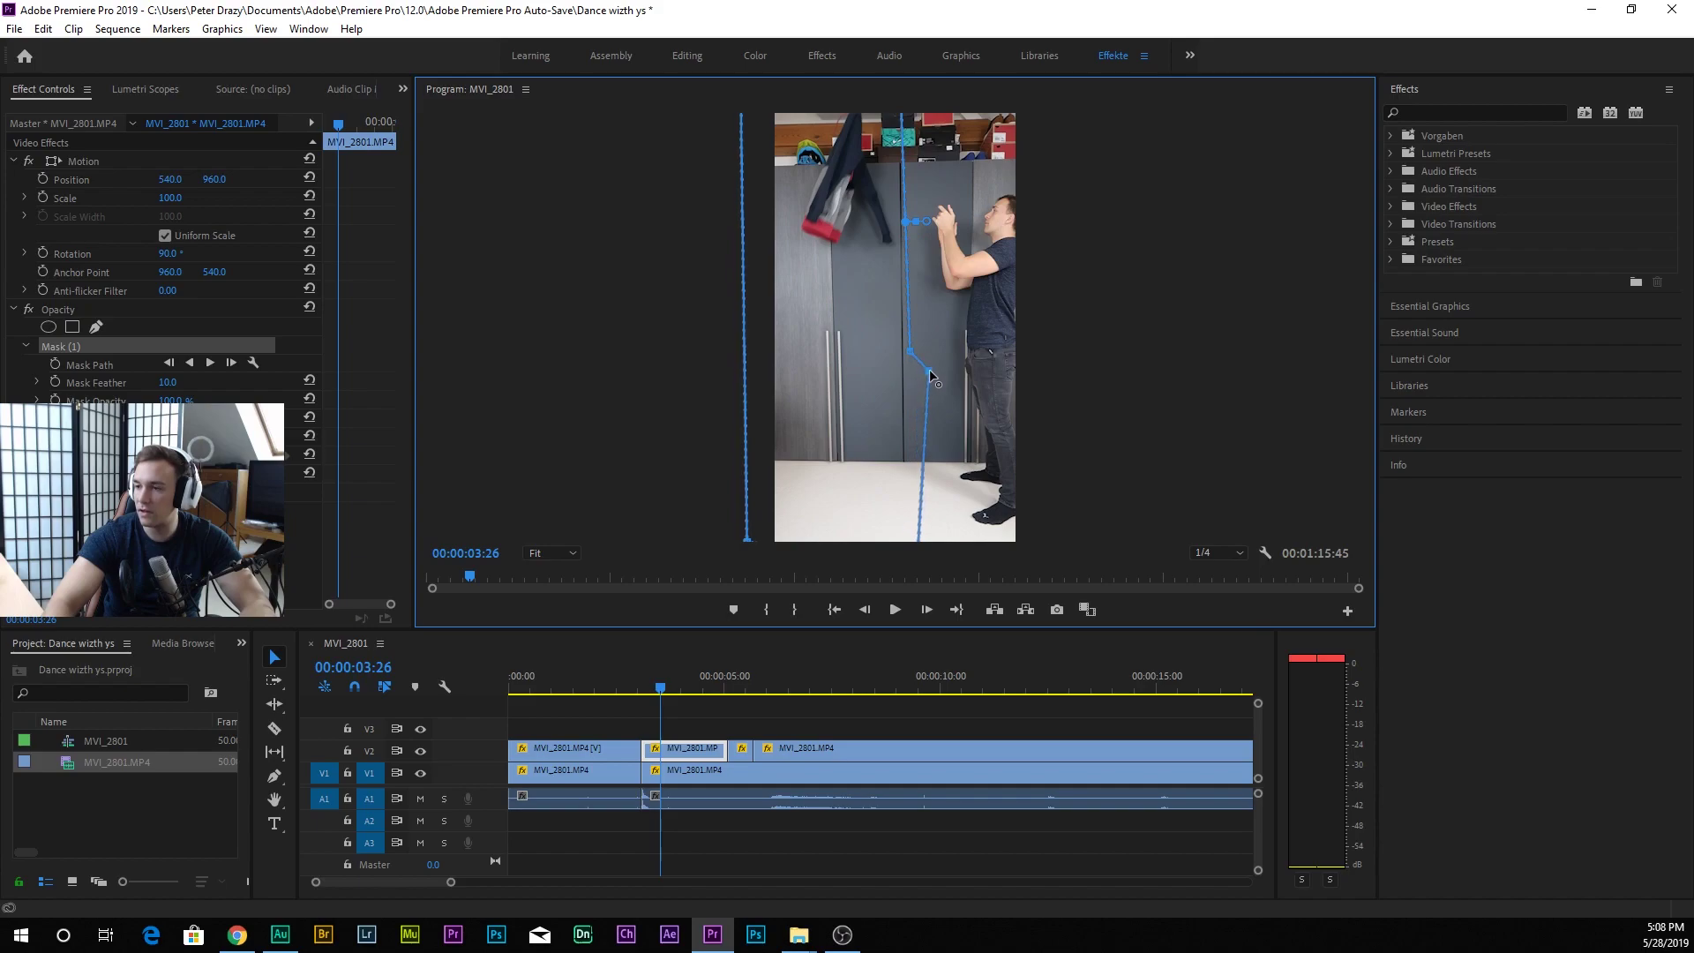
pyautogui.hotkey('ctrl', 'z')
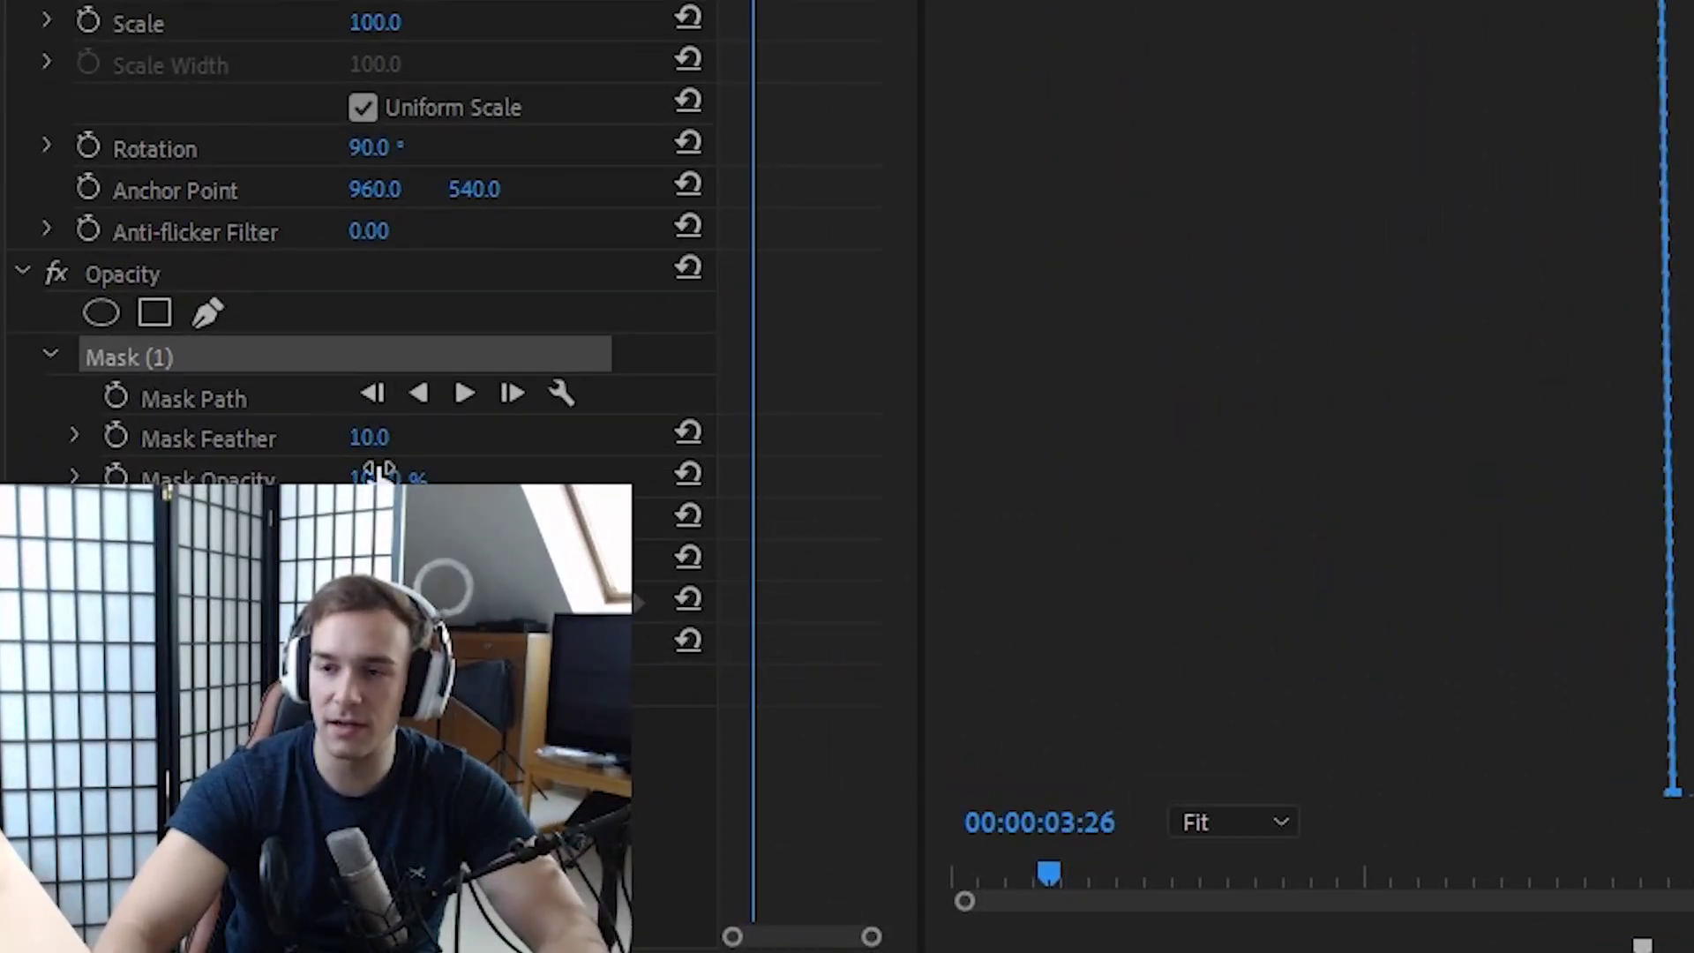
pyautogui.moveTo(169, 388); pyautogui.dragTo(240, 388)
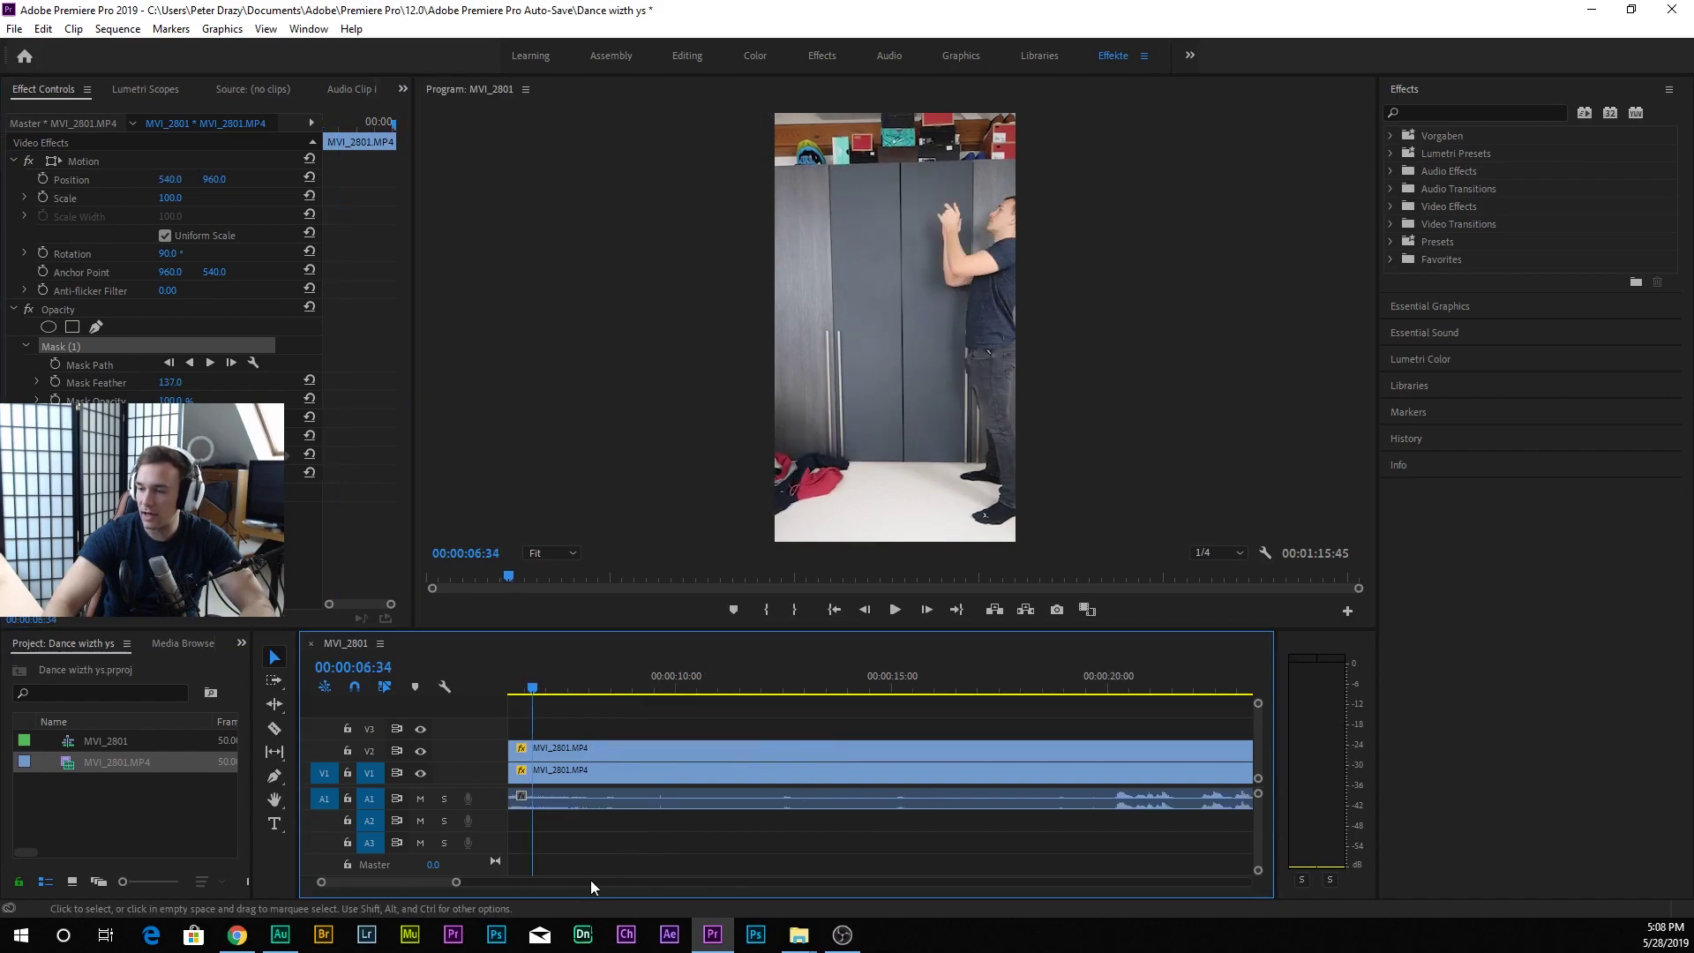
# Razor-cut the V2 clip at about 00:00:45:14 and select the leftover tail.
pyautogui.moveTo(458, 882); pyautogui.dragTo(544, 874)
pyautogui.scroll(-8, 931, 754)
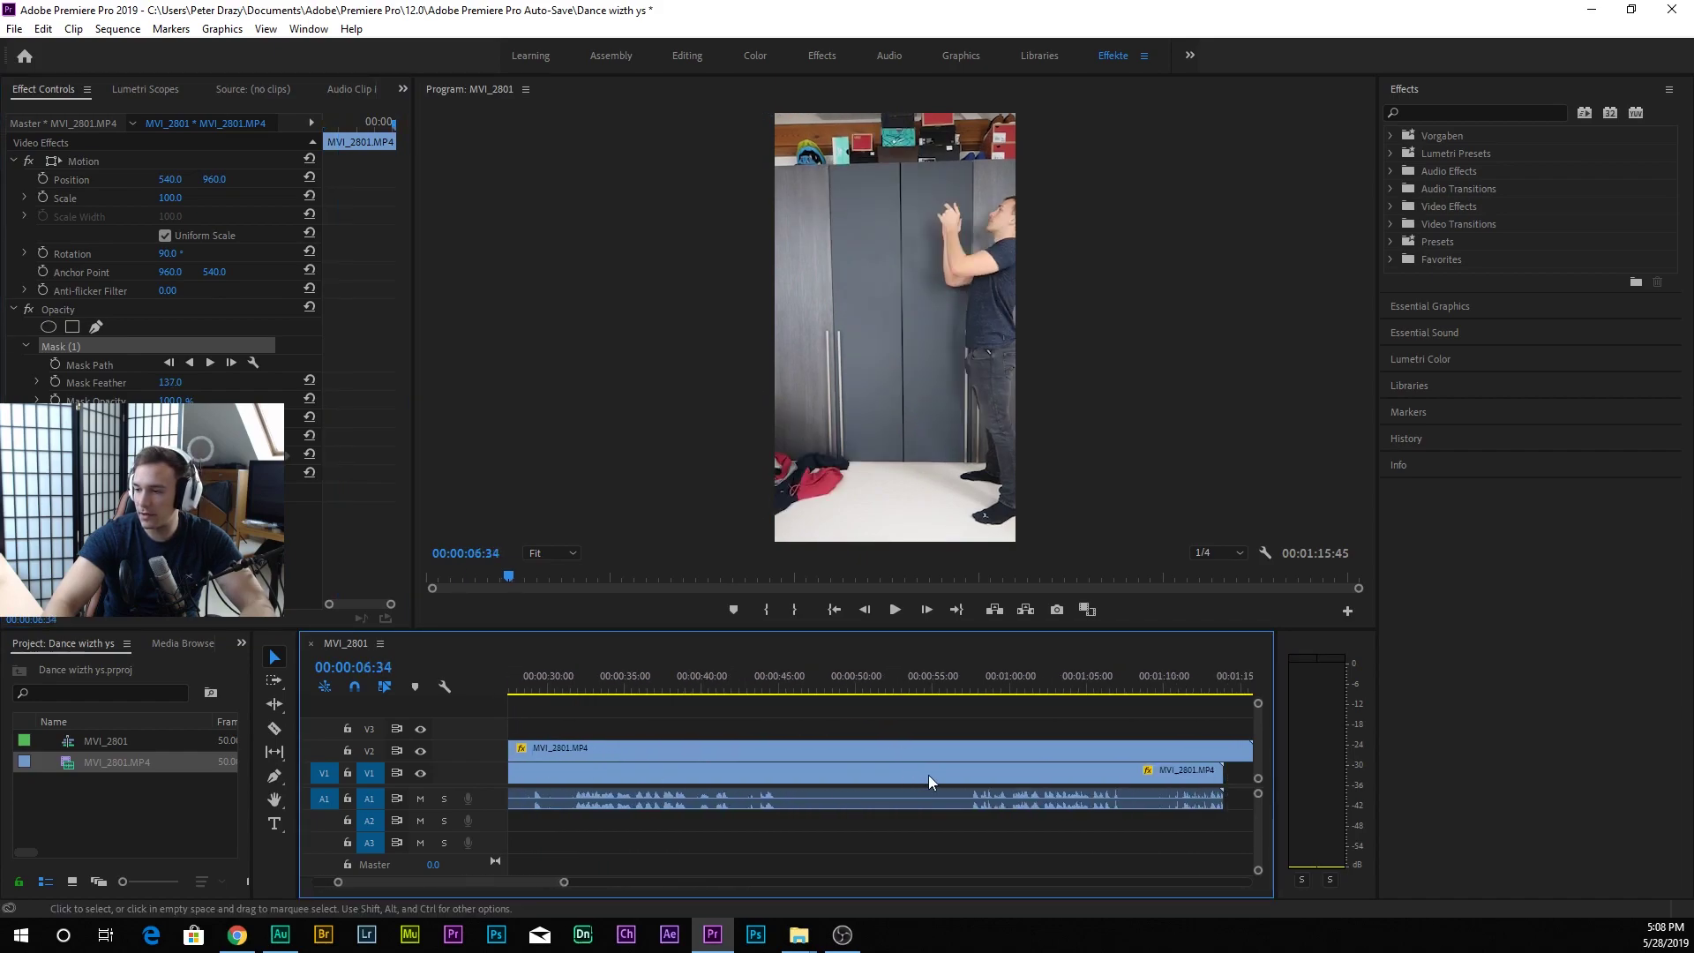
pyautogui.moveTo(830, 674); pyautogui.dragTo(717, 677)
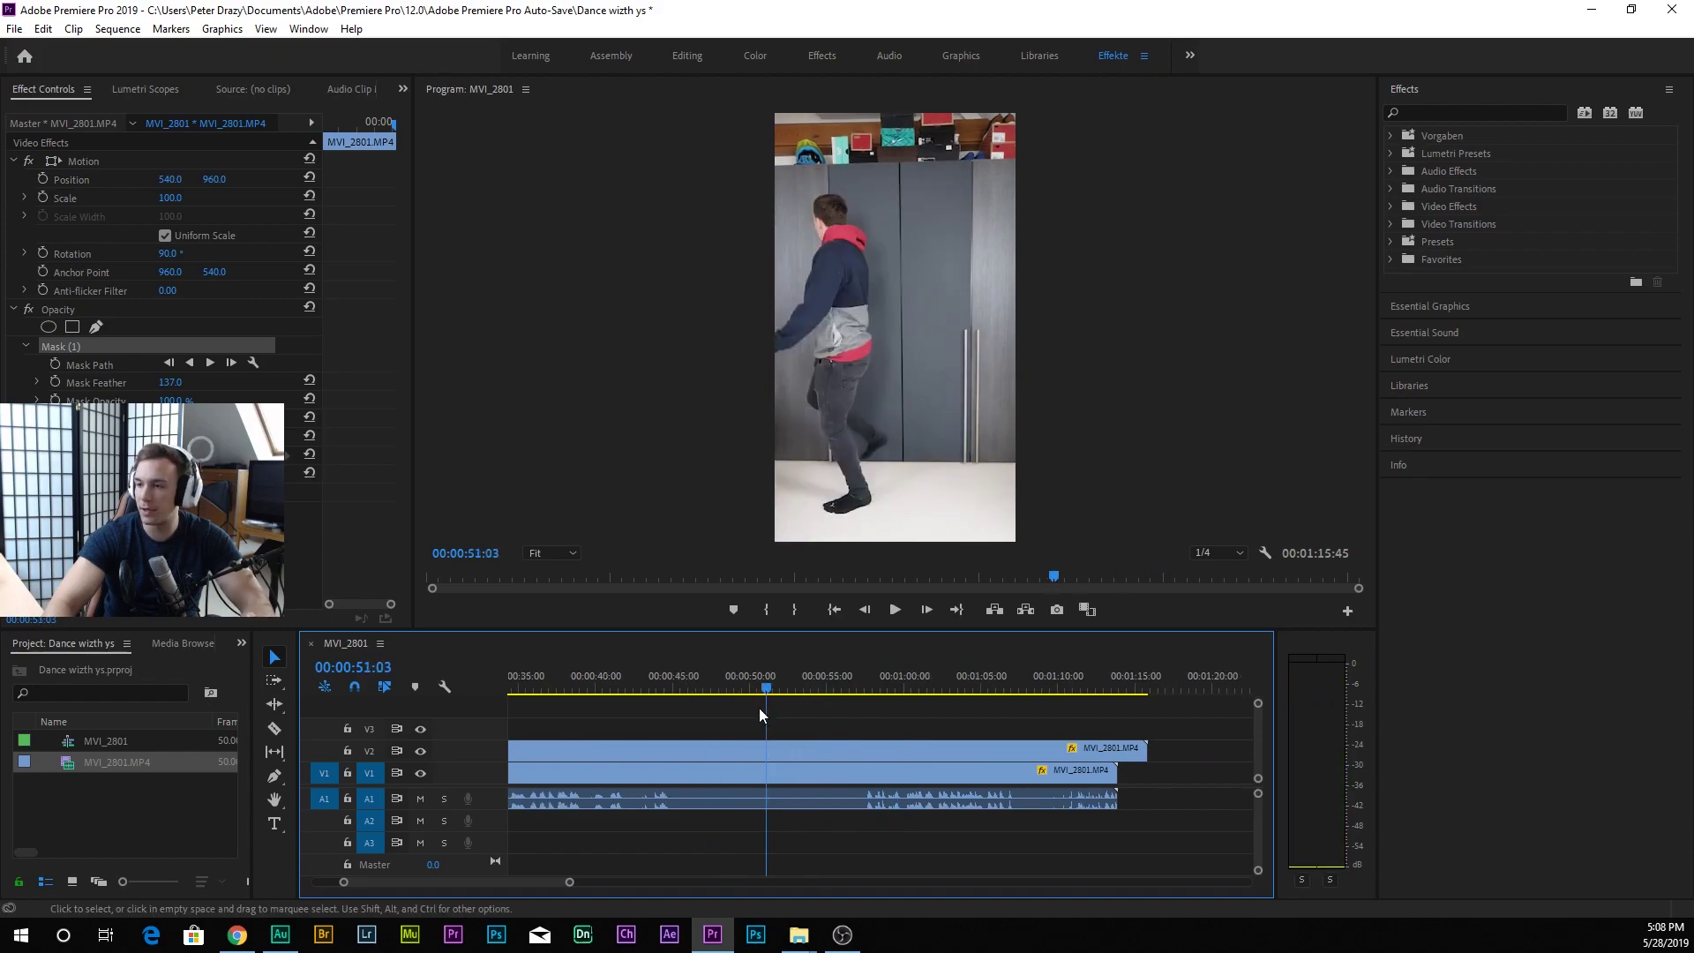
pyautogui.press('-')
pyautogui.click(840, 675)
pyautogui.press('c')
pyautogui.click(839, 750)
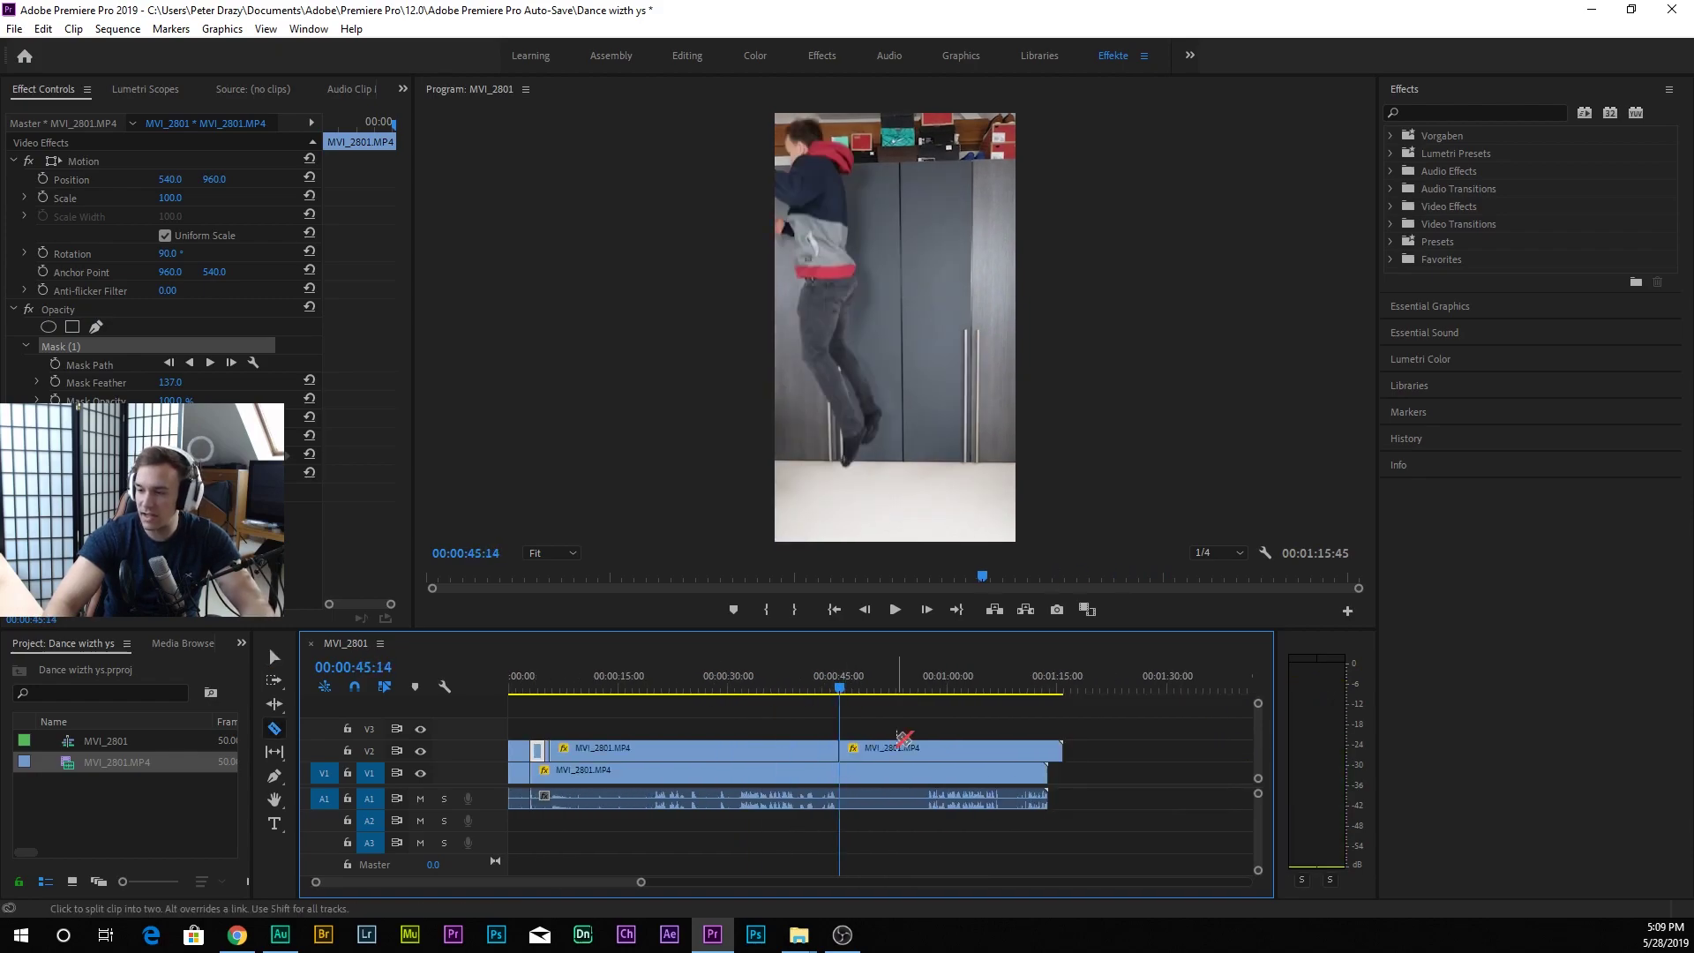
pyautogui.press('v')
pyautogui.click(667, 748)
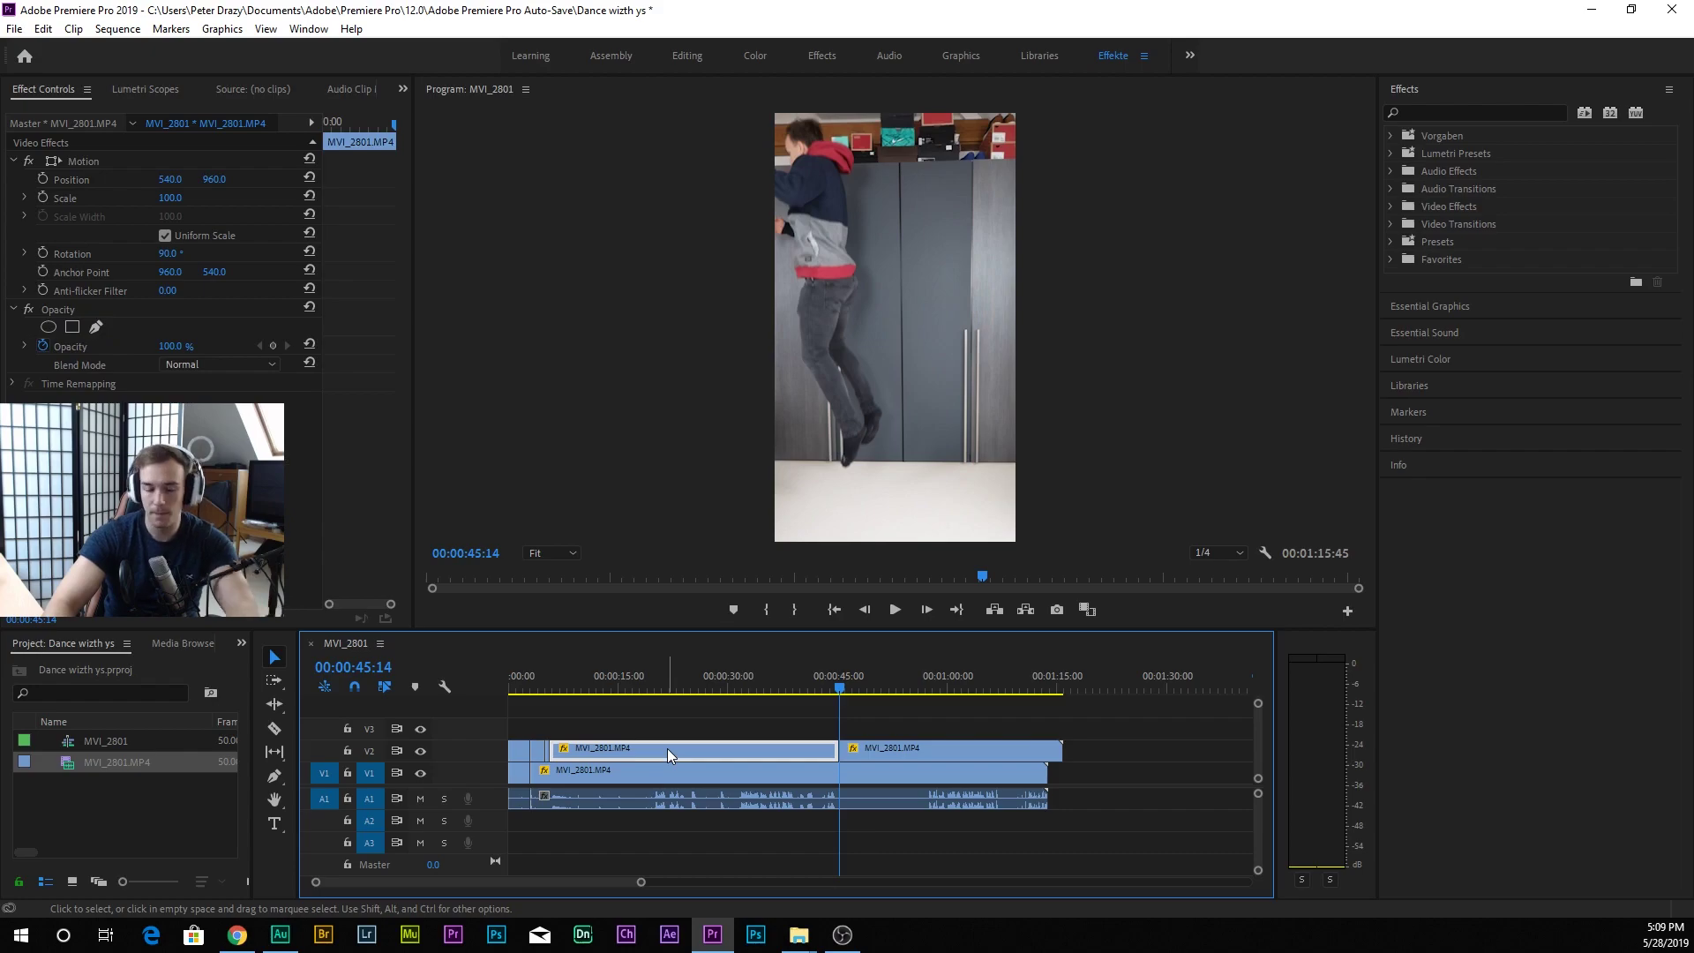
pyautogui.hotkey('ctrl', 'z')
pyautogui.hotkey('ctrl', 'z')
# Copy the masked Opacity effect from the short frozen V2 clip.
pyautogui.click(540, 678)
pyautogui.press('=')
pyautogui.press('=')
pyautogui.click(675, 748)
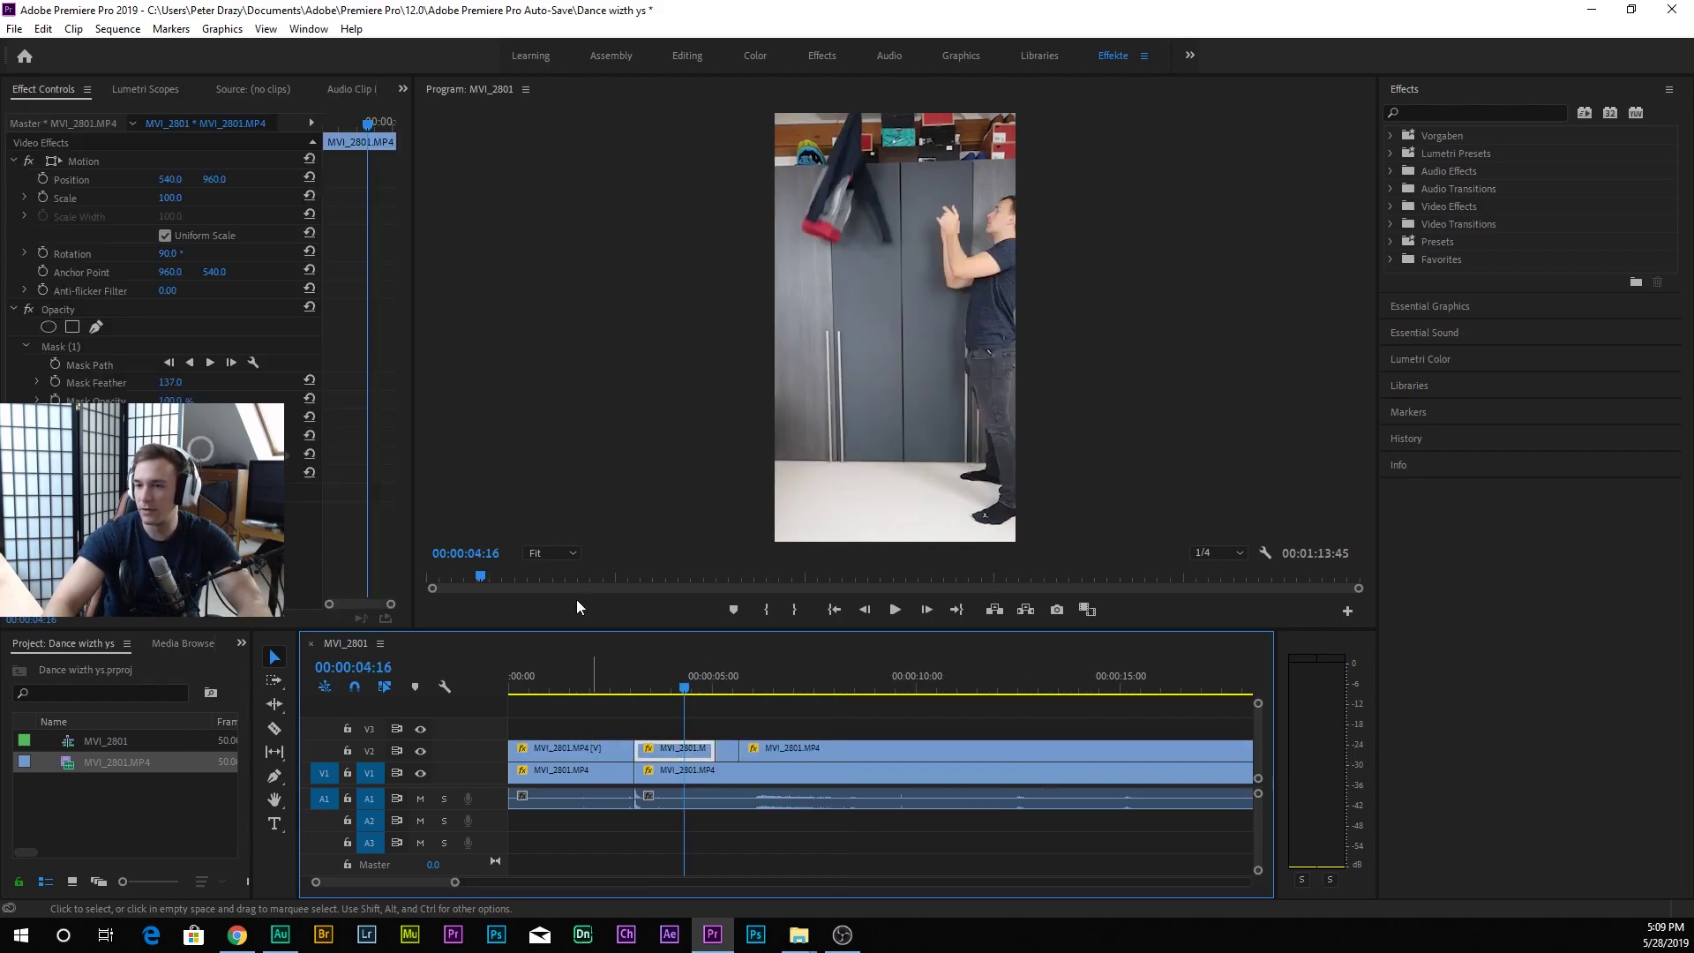
pyautogui.click(92, 348)
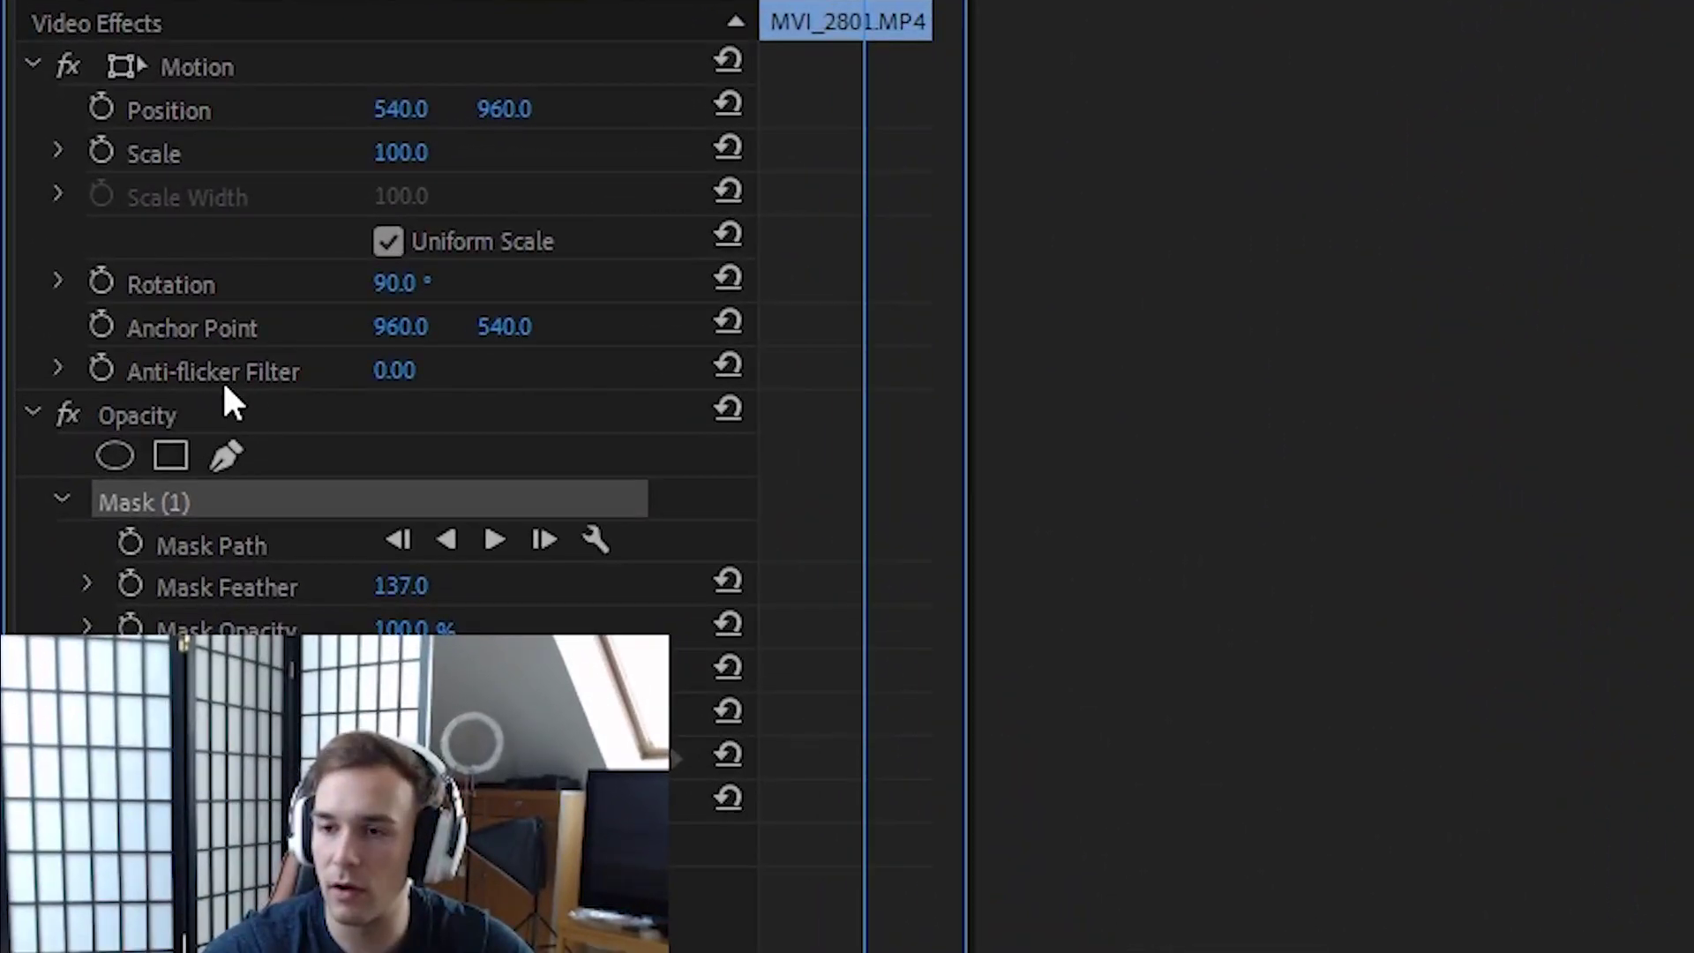
pyautogui.click(213, 408)
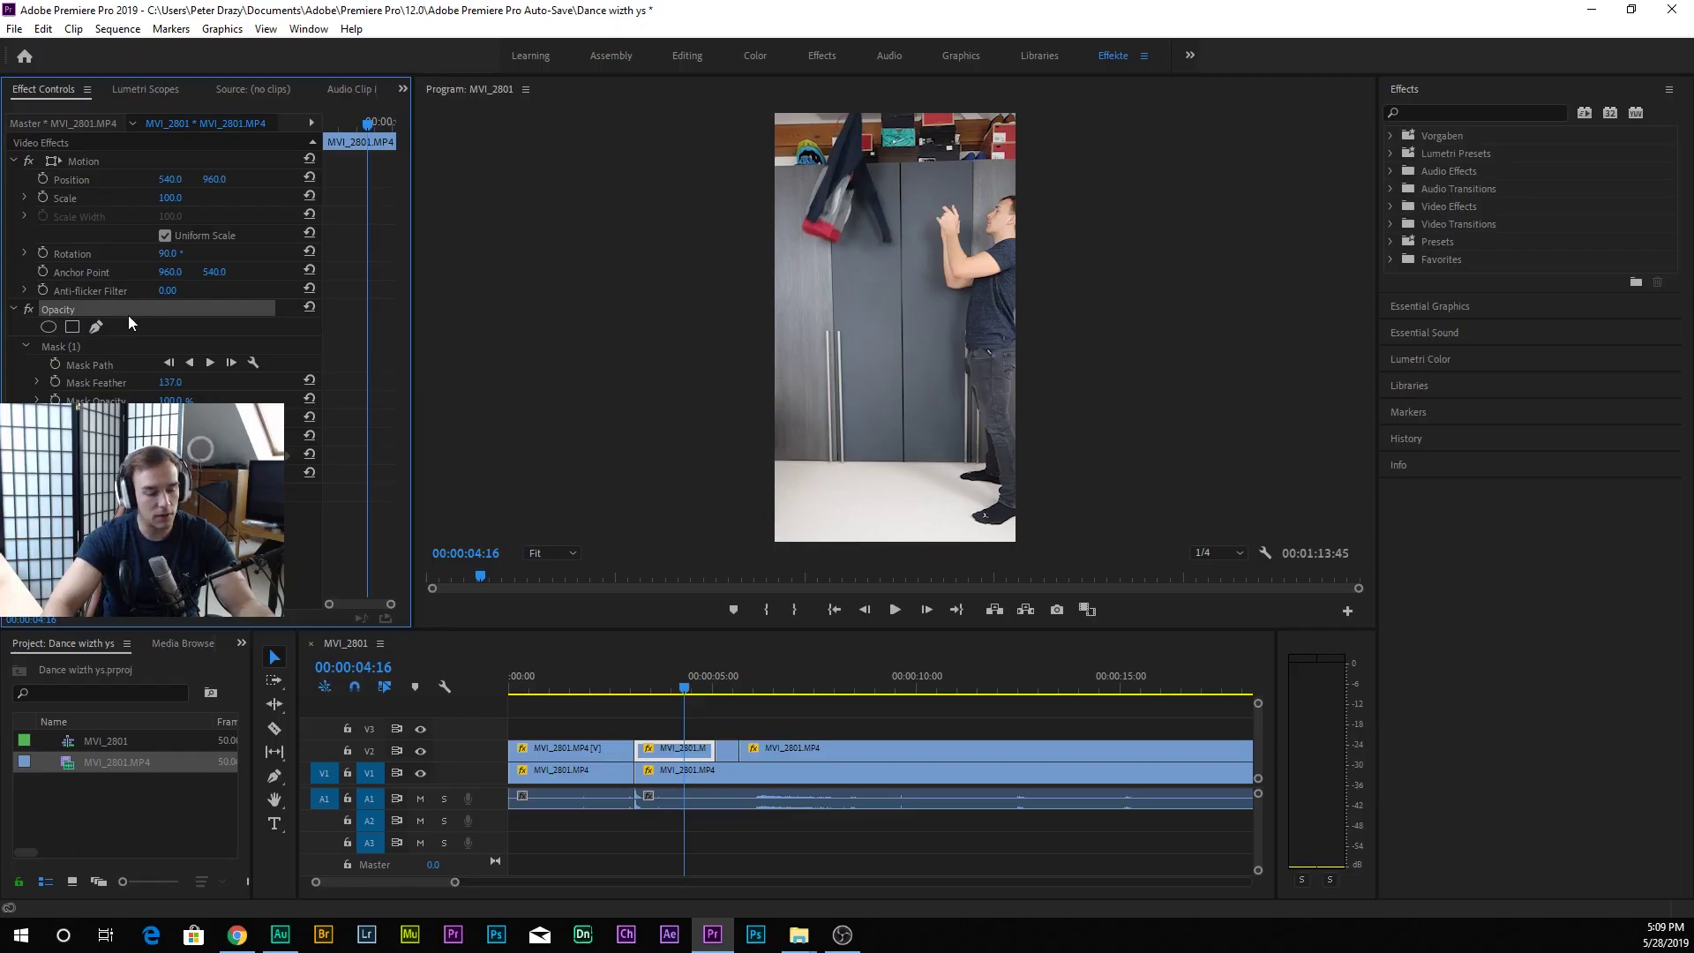
pyautogui.hotkey('ctrl', 'c')
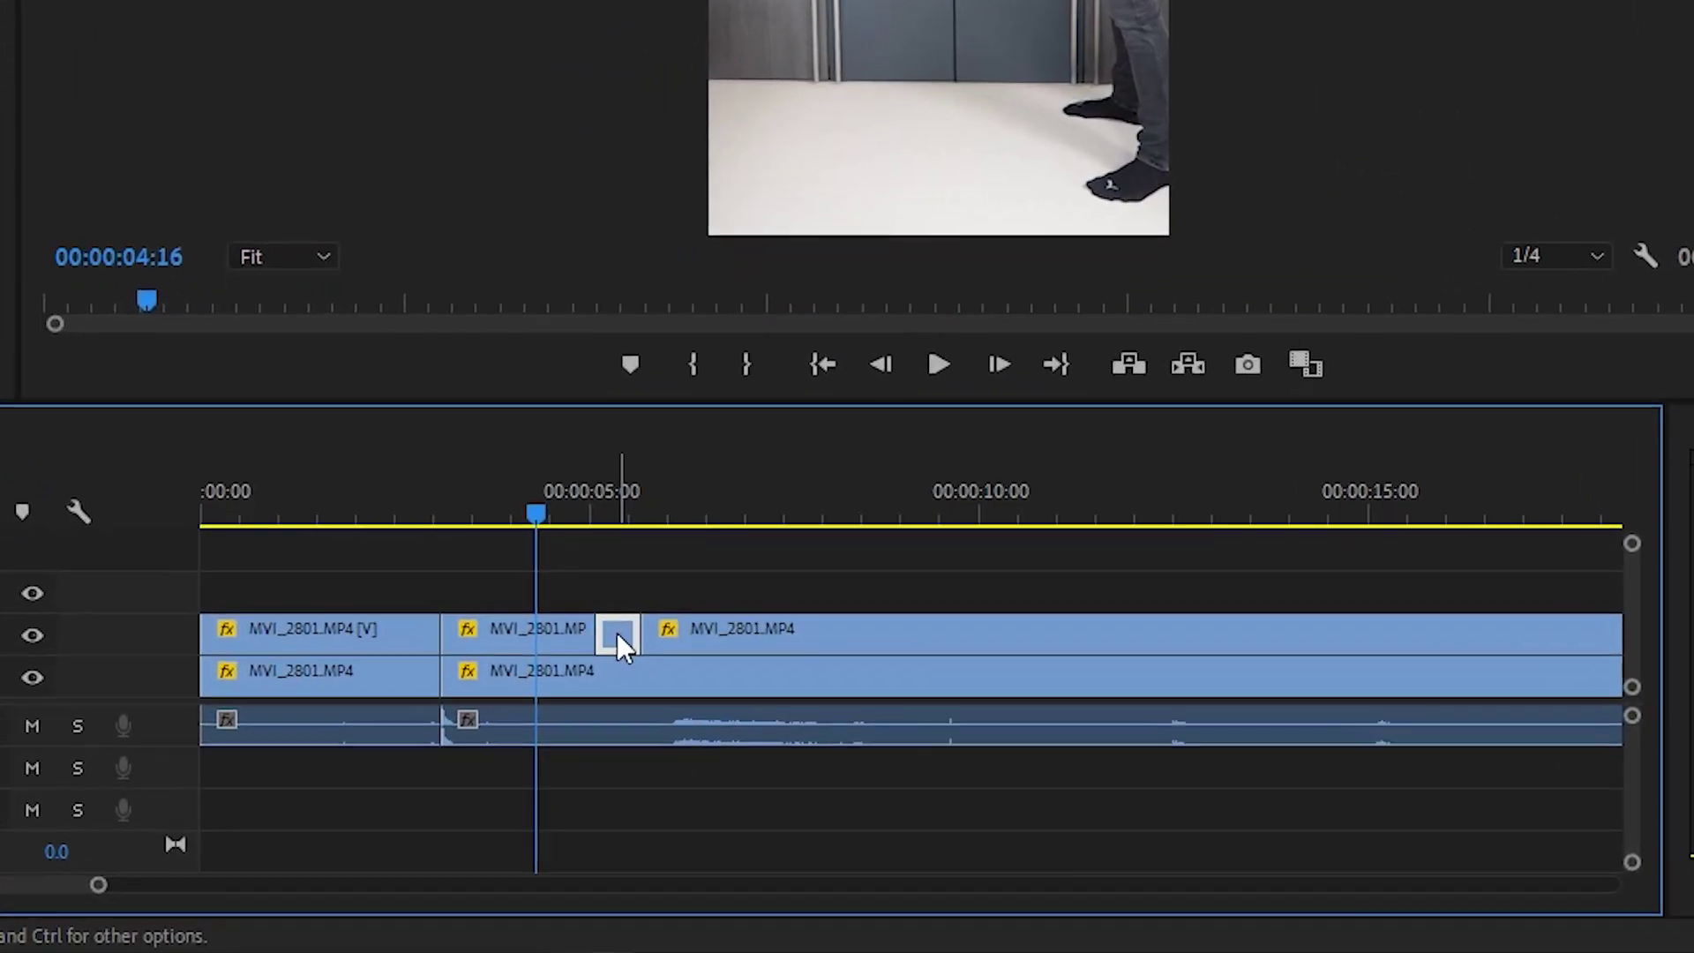
# Paste the masked Opacity onto the small V2 clip after it and the large V2 clip.
pyautogui.click(725, 749)
pyautogui.hotkey('ctrl', 'v')
pyautogui.click(779, 617)
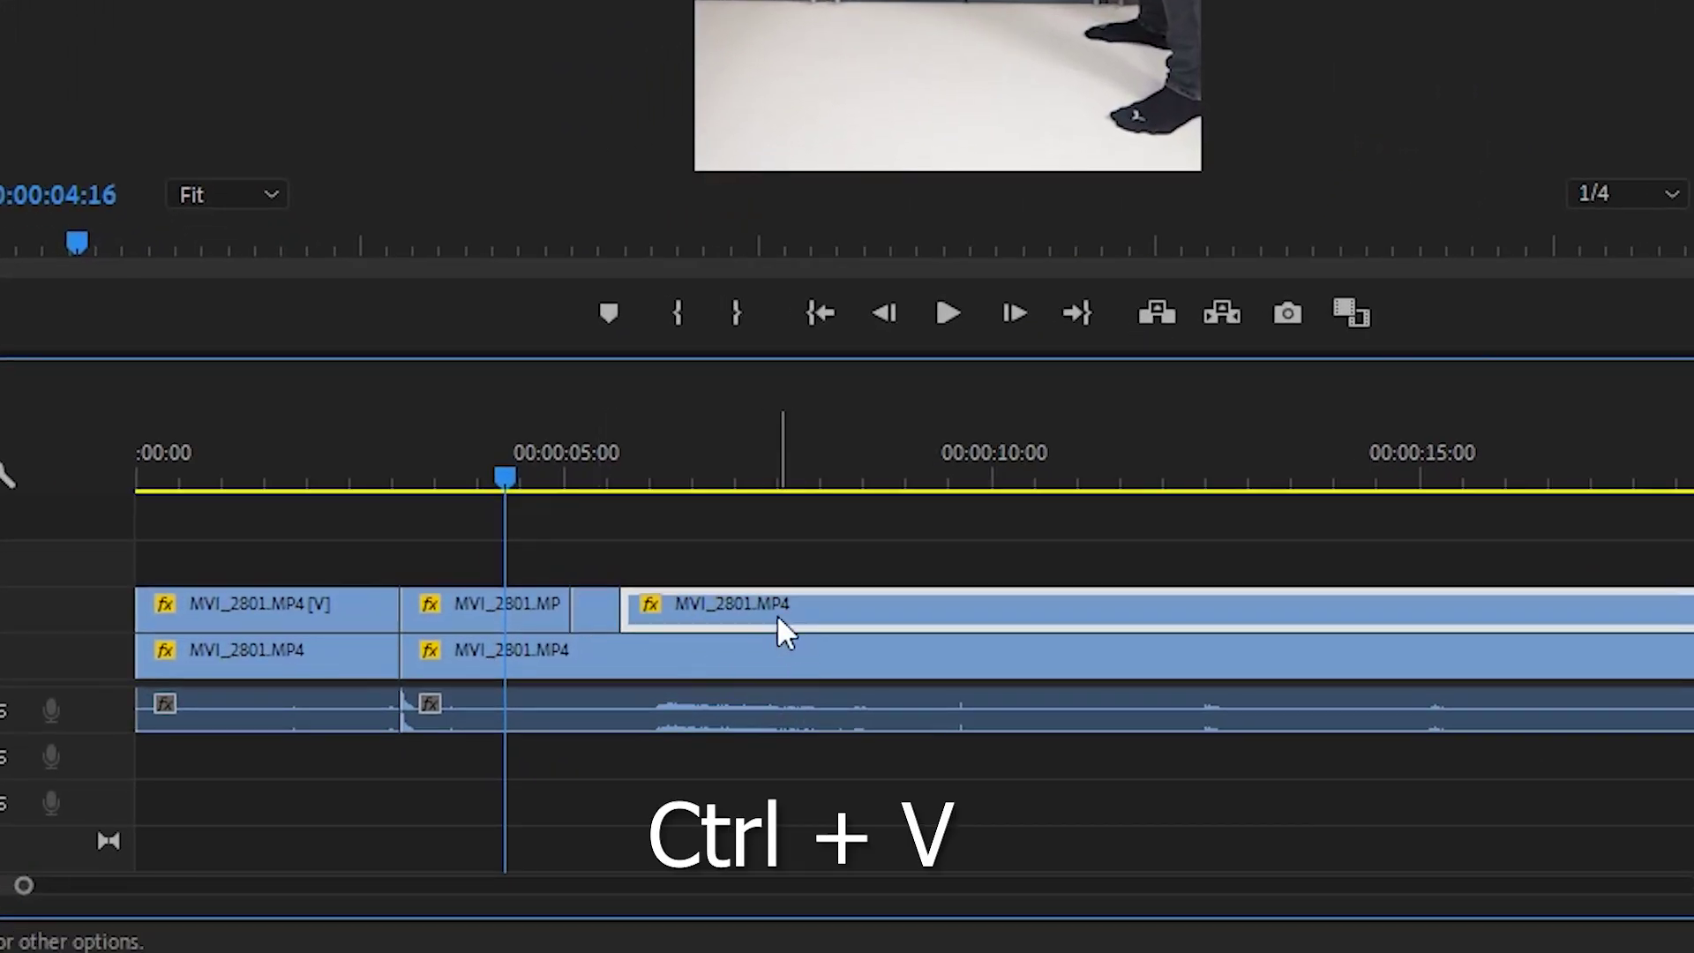
pyautogui.hotkey('ctrl', 'v')
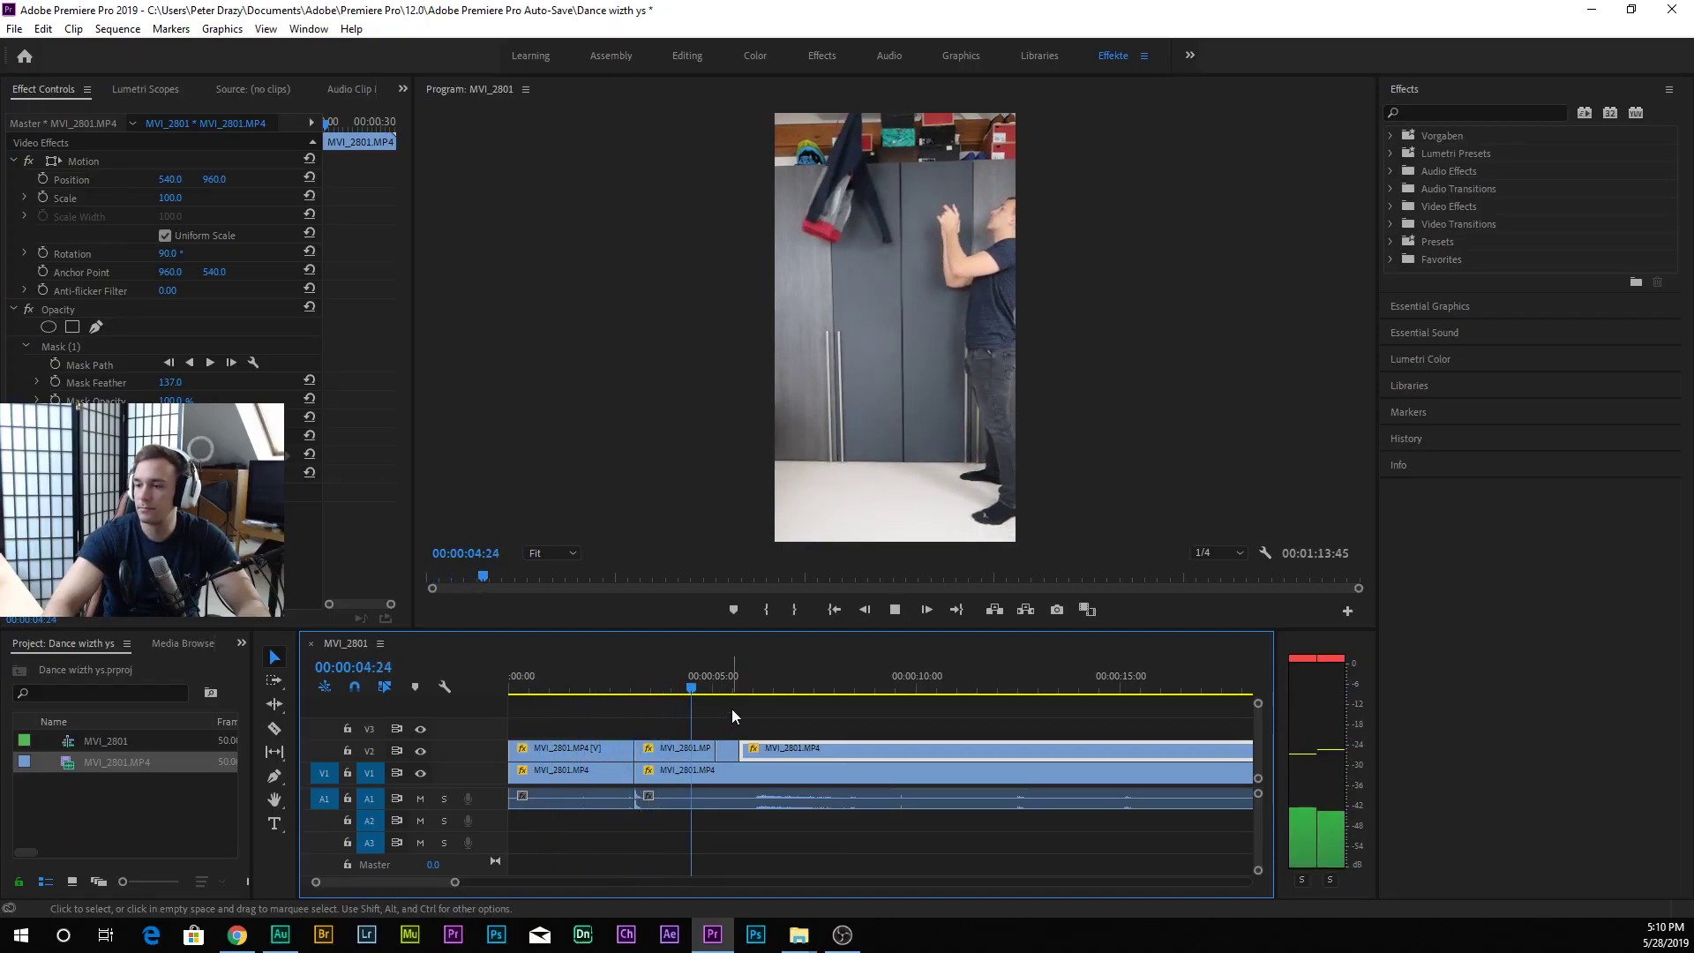
# Shorten the end of the V2 clip by 20 frames near five seconds.
pyautogui.moveTo(750, 701); pyautogui.dragTo(851, 694)
pyautogui.keyDown('alt'); pyautogui.scroll(5, 727, 797); pyautogui.keyUp('alt')
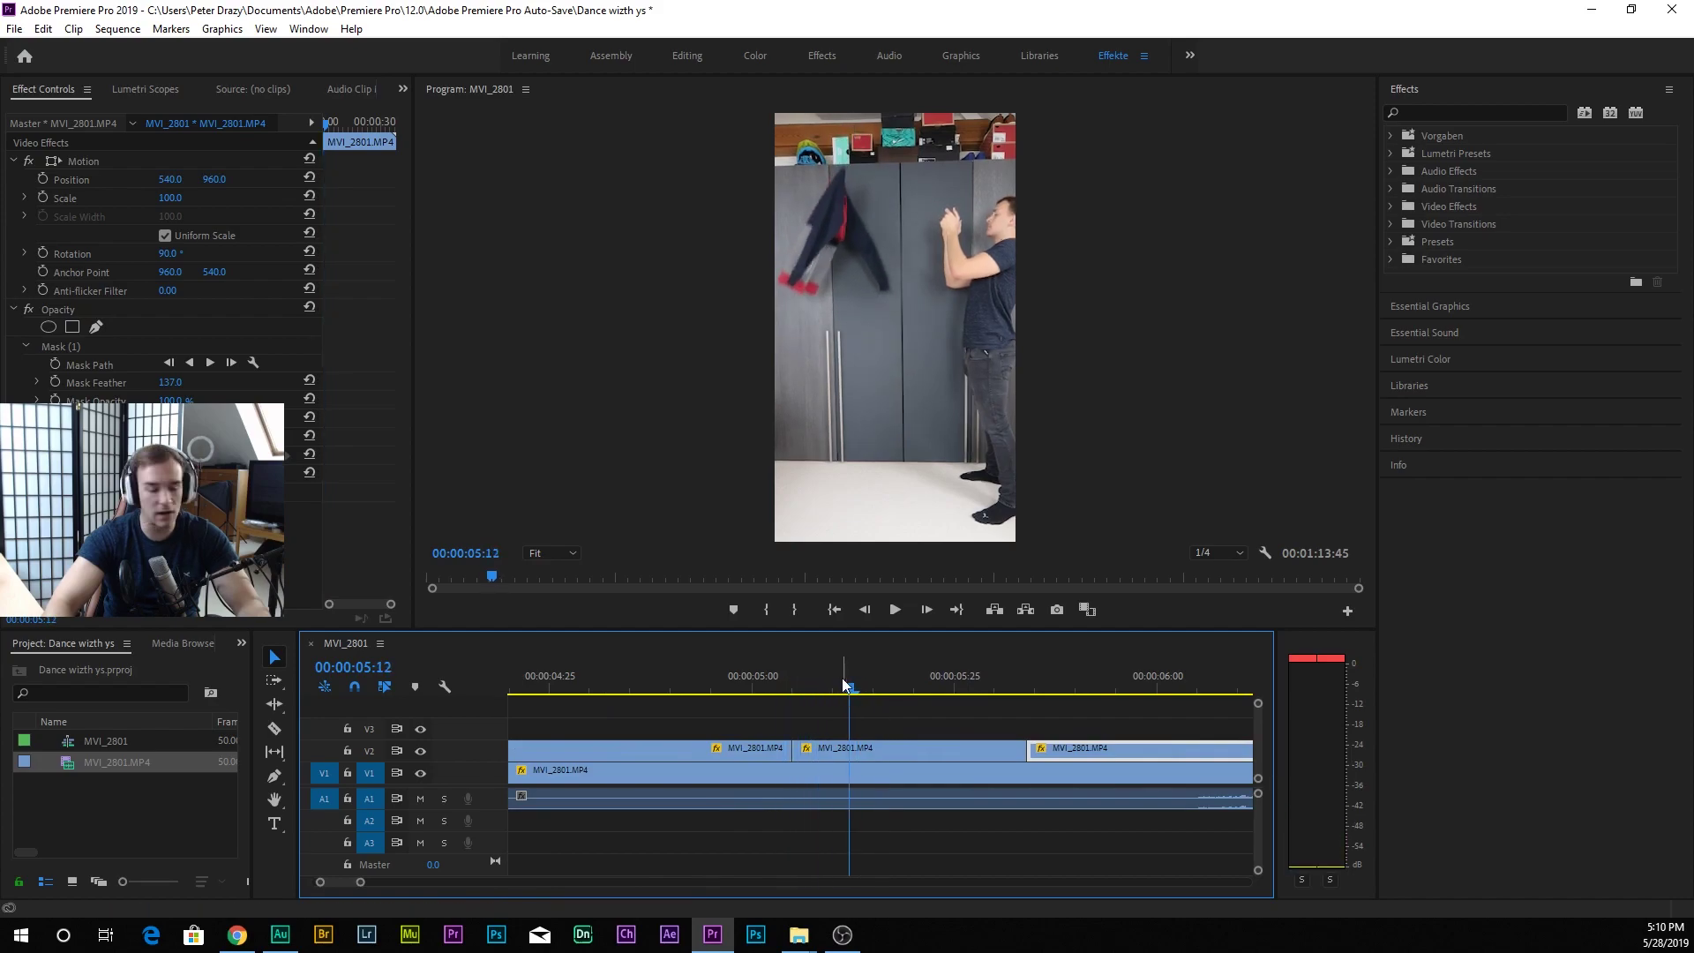
pyautogui.moveTo(1018, 748); pyautogui.dragTo(849, 752)
pyautogui.press('space')
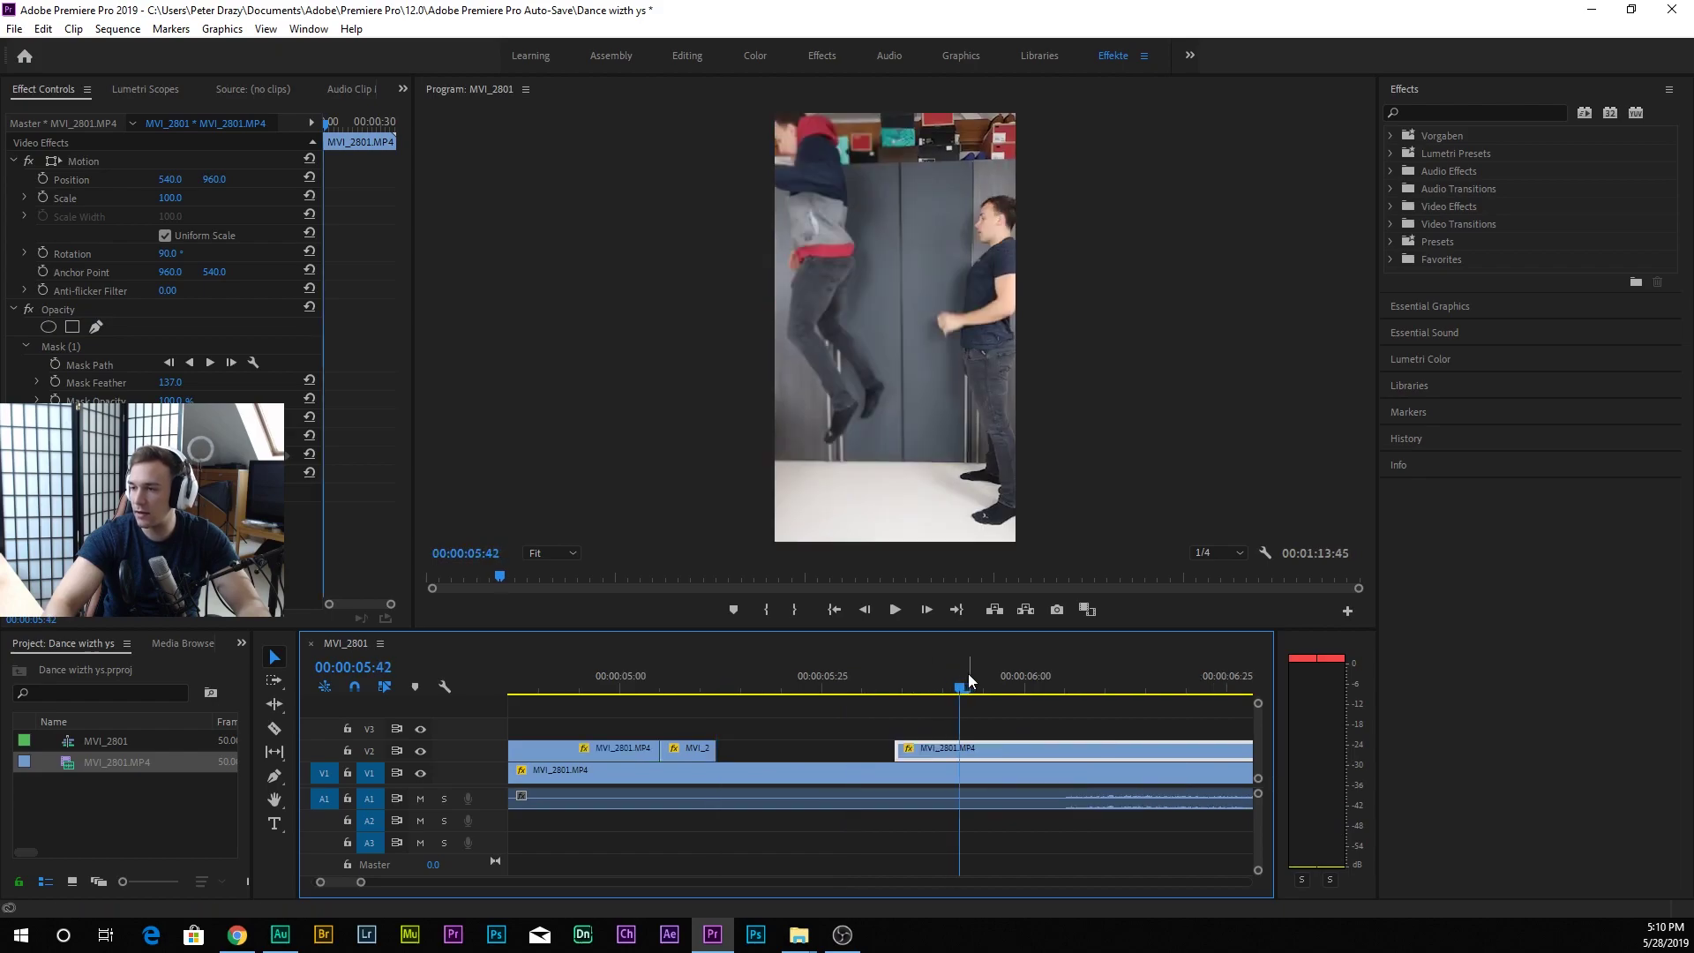
# Start the next V2 clip 17 frames later and delete the resulting V2 gap.
pyautogui.moveTo(743, 747); pyautogui.dragTo(875, 746)
pyautogui.click(745, 750)
pyautogui.press('Delete')
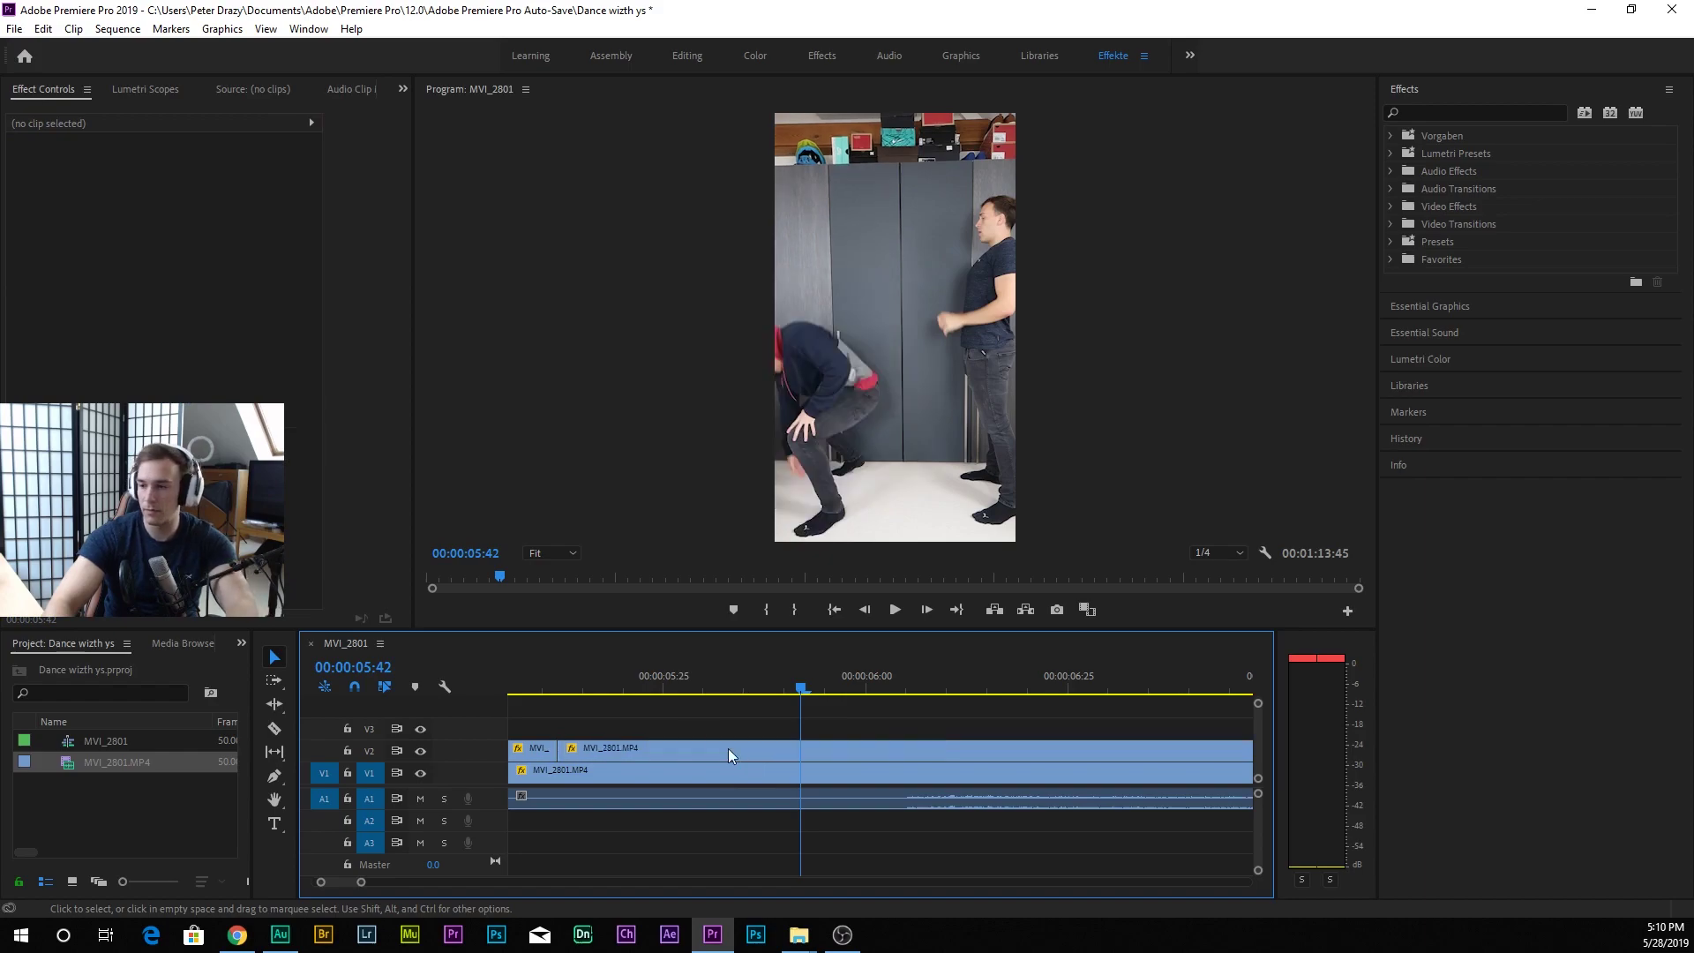
pyautogui.scroll(2, 646, 757)
pyautogui.click(785, 691)
pyautogui.press('space')
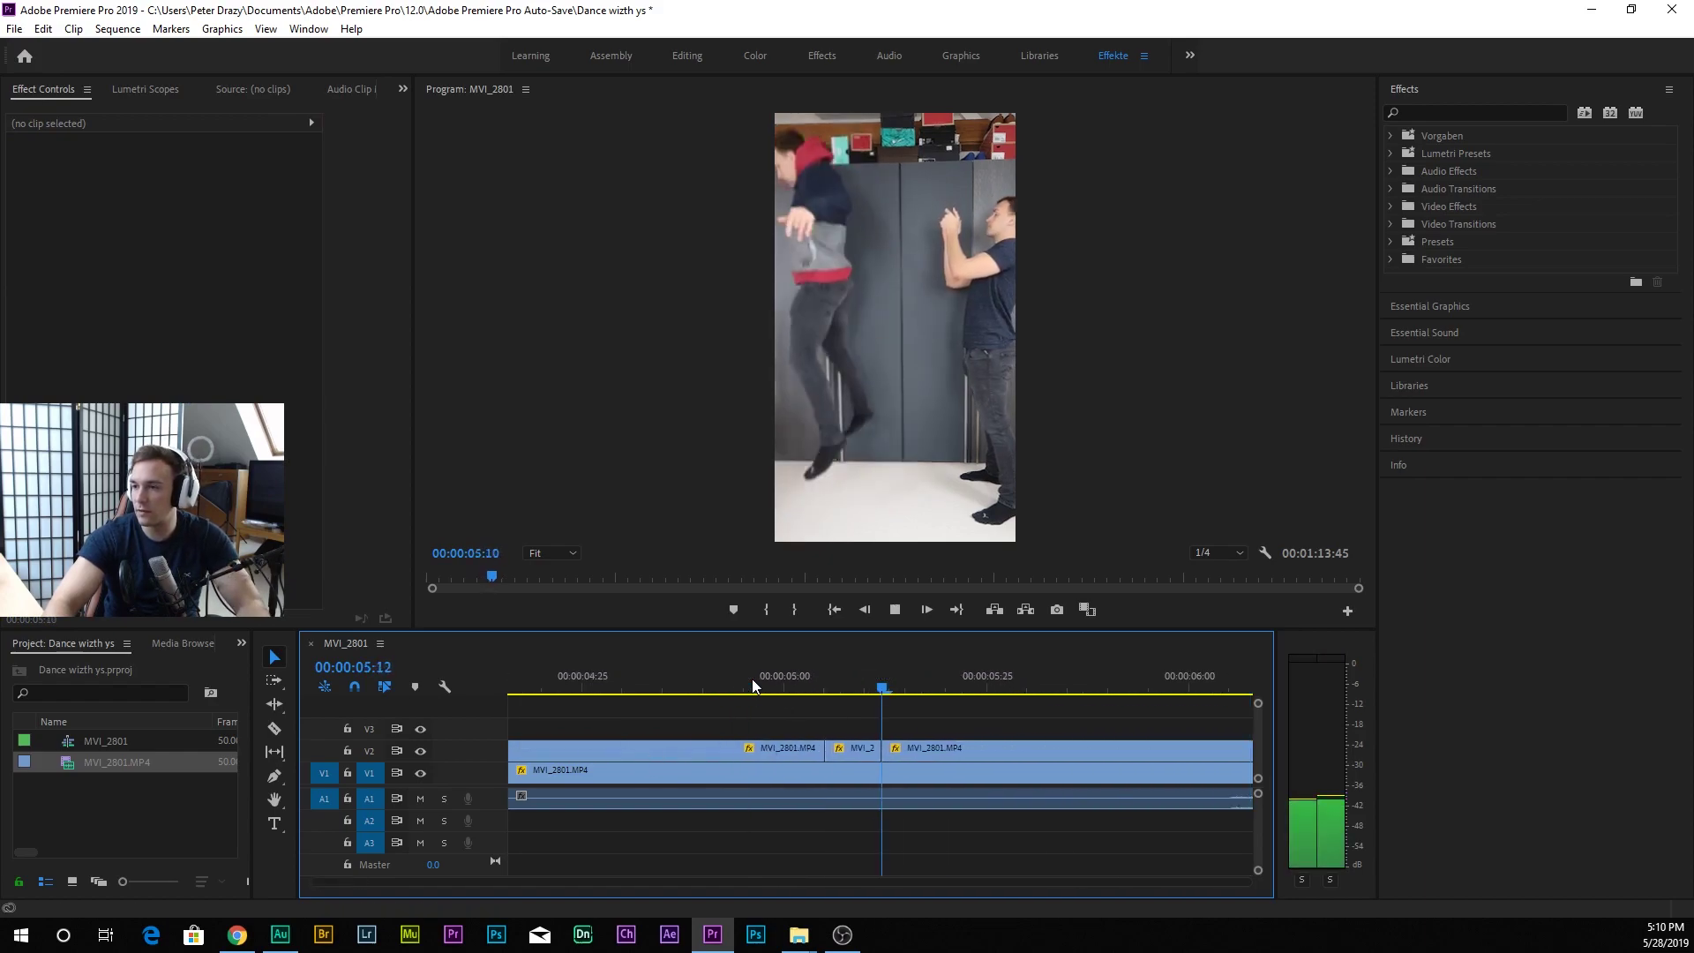
pyautogui.press('space')
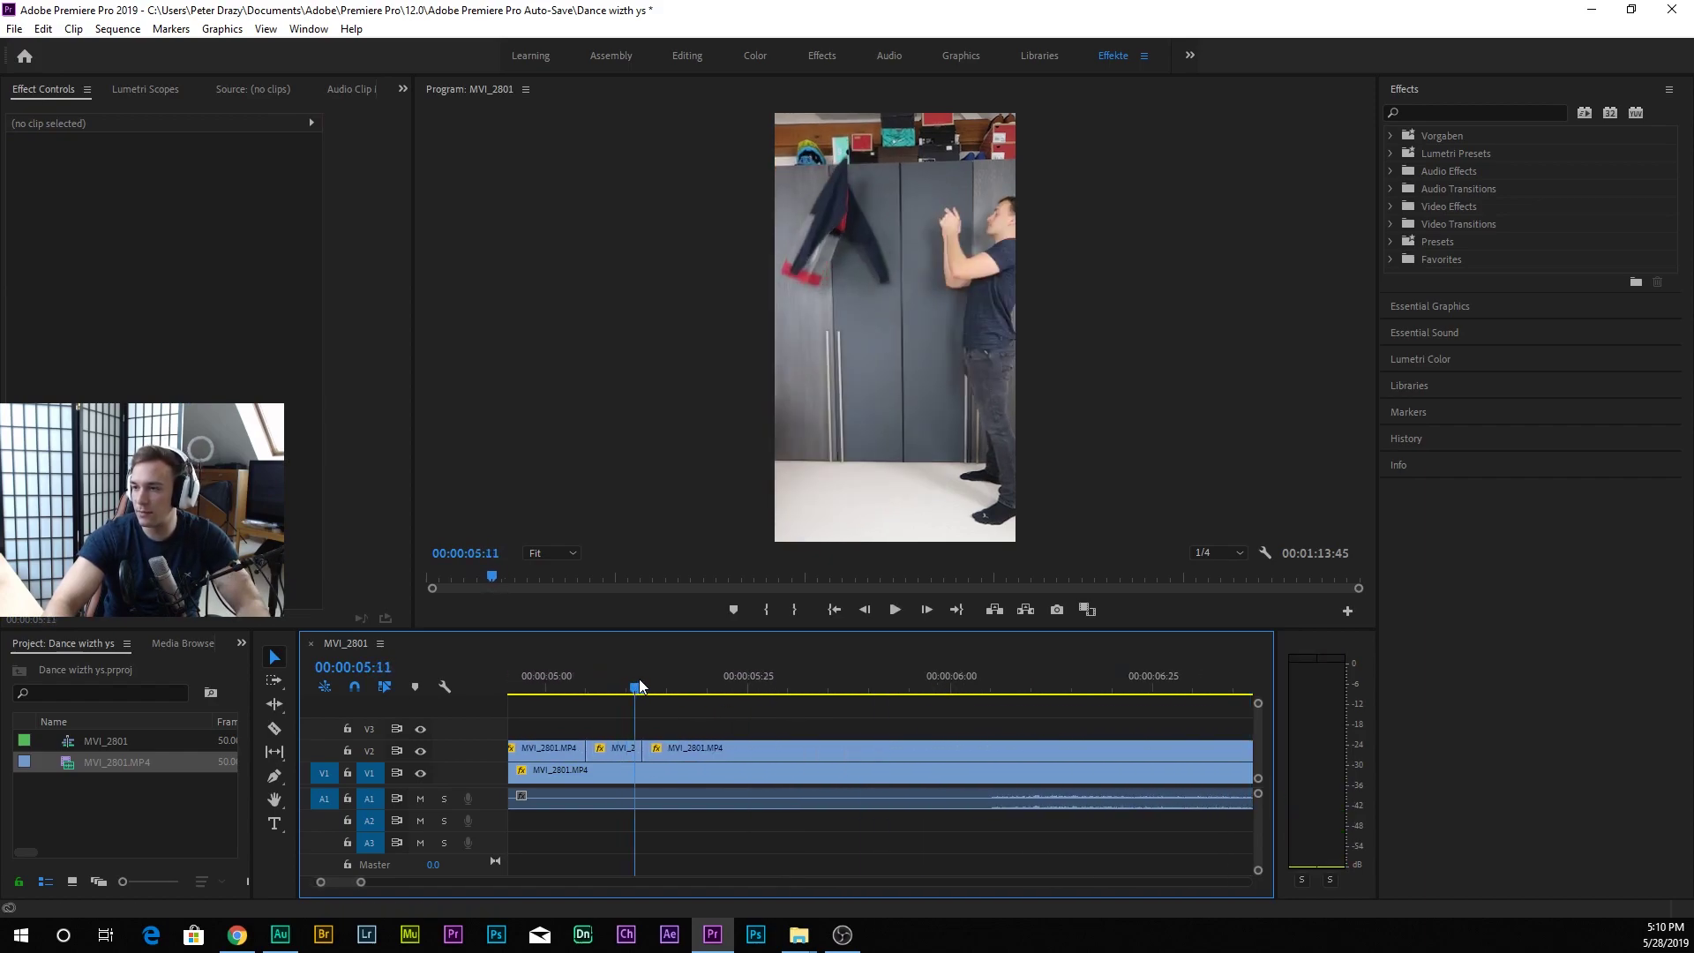
# Start the V2 clip 3 frames later and review the edit in playback.
pyautogui.moveTo(663, 747); pyautogui.dragTo(692, 747)
pyautogui.press('space')
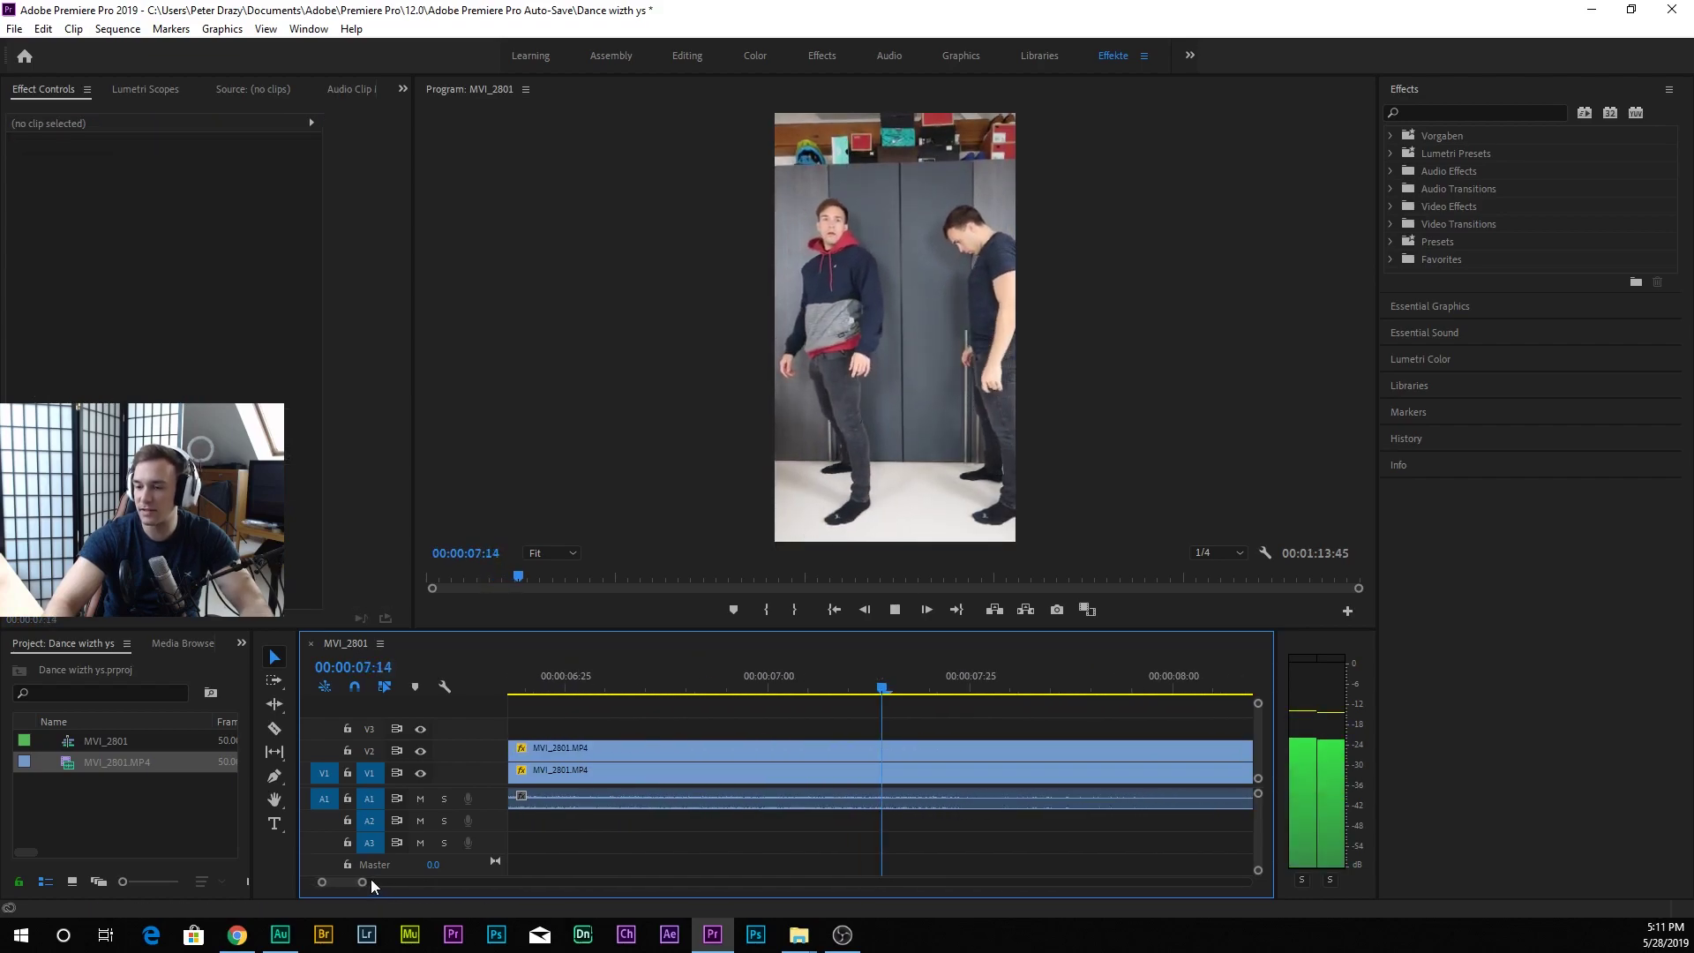
pyautogui.moveTo(361, 881); pyautogui.dragTo(476, 881)
pyautogui.press('space')
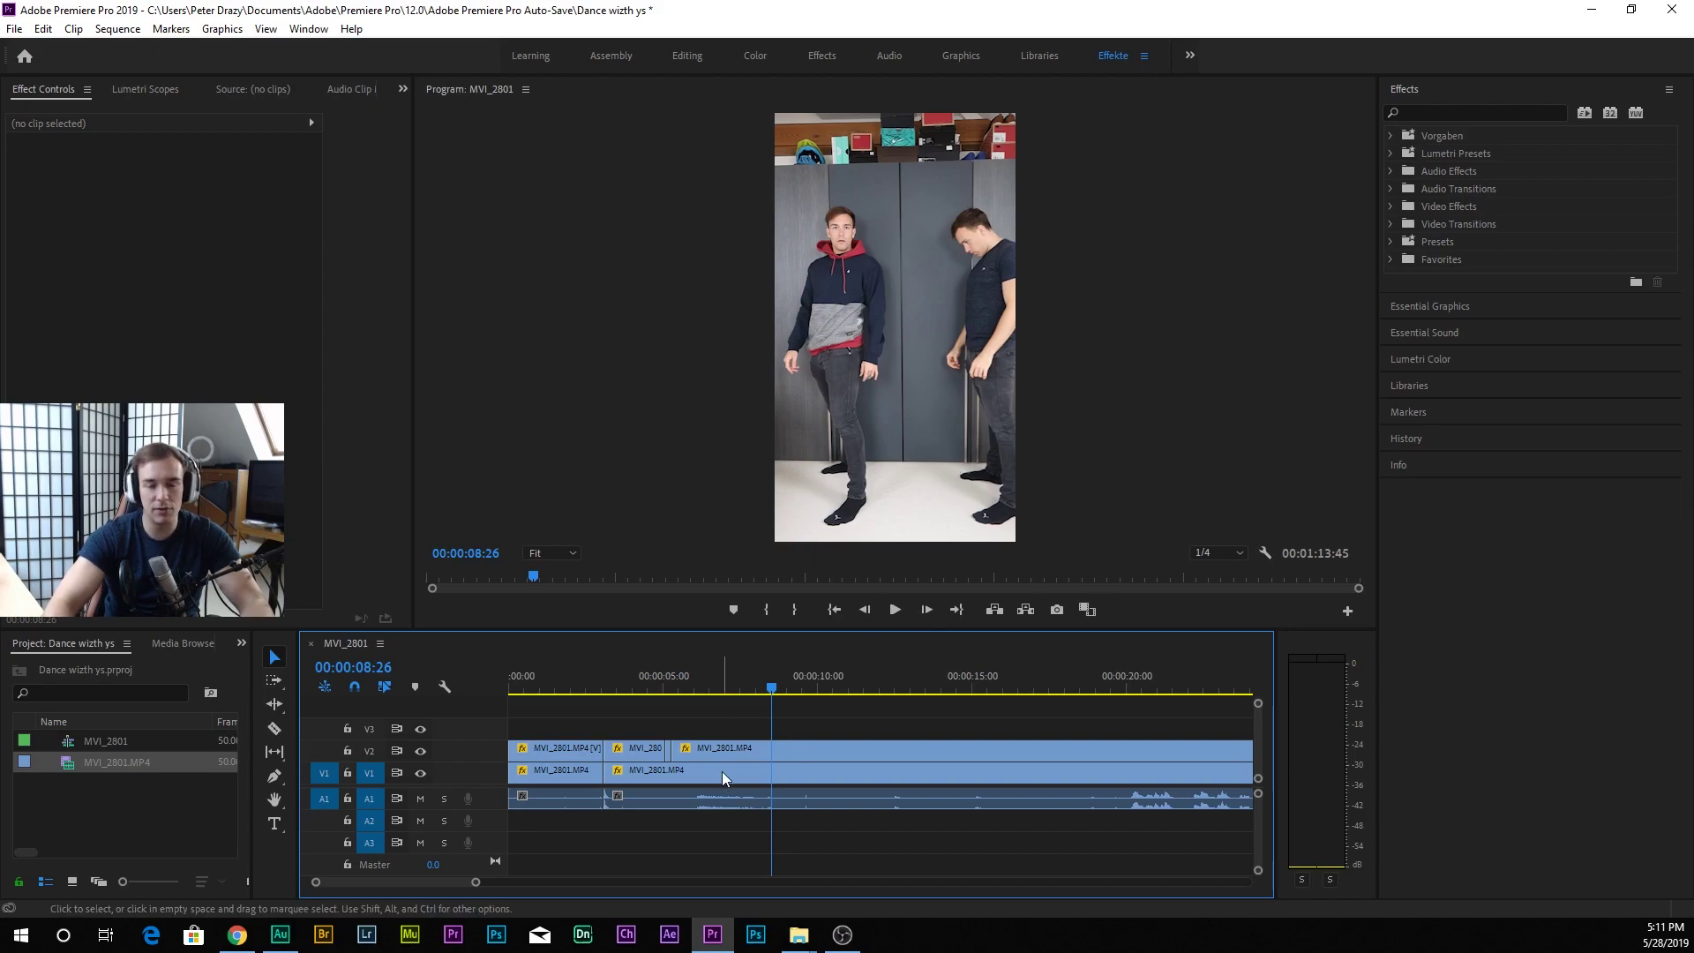
pyautogui.press('space')
pyautogui.press('=')
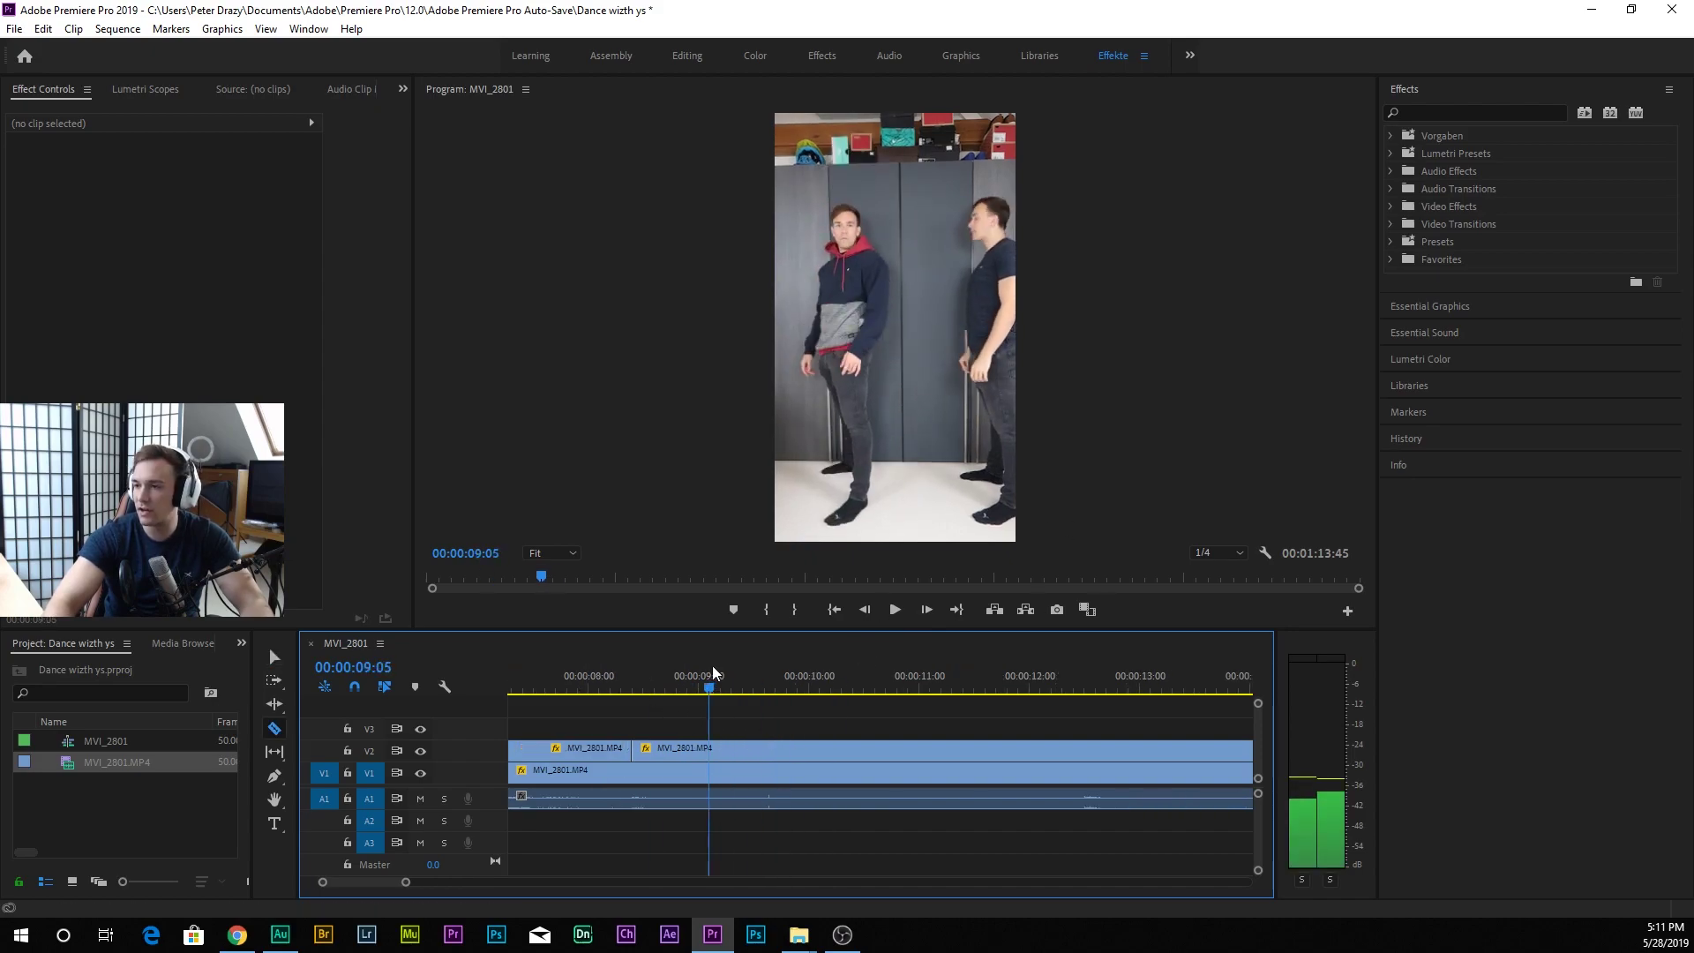
pyautogui.press('c')
pyautogui.press('space')
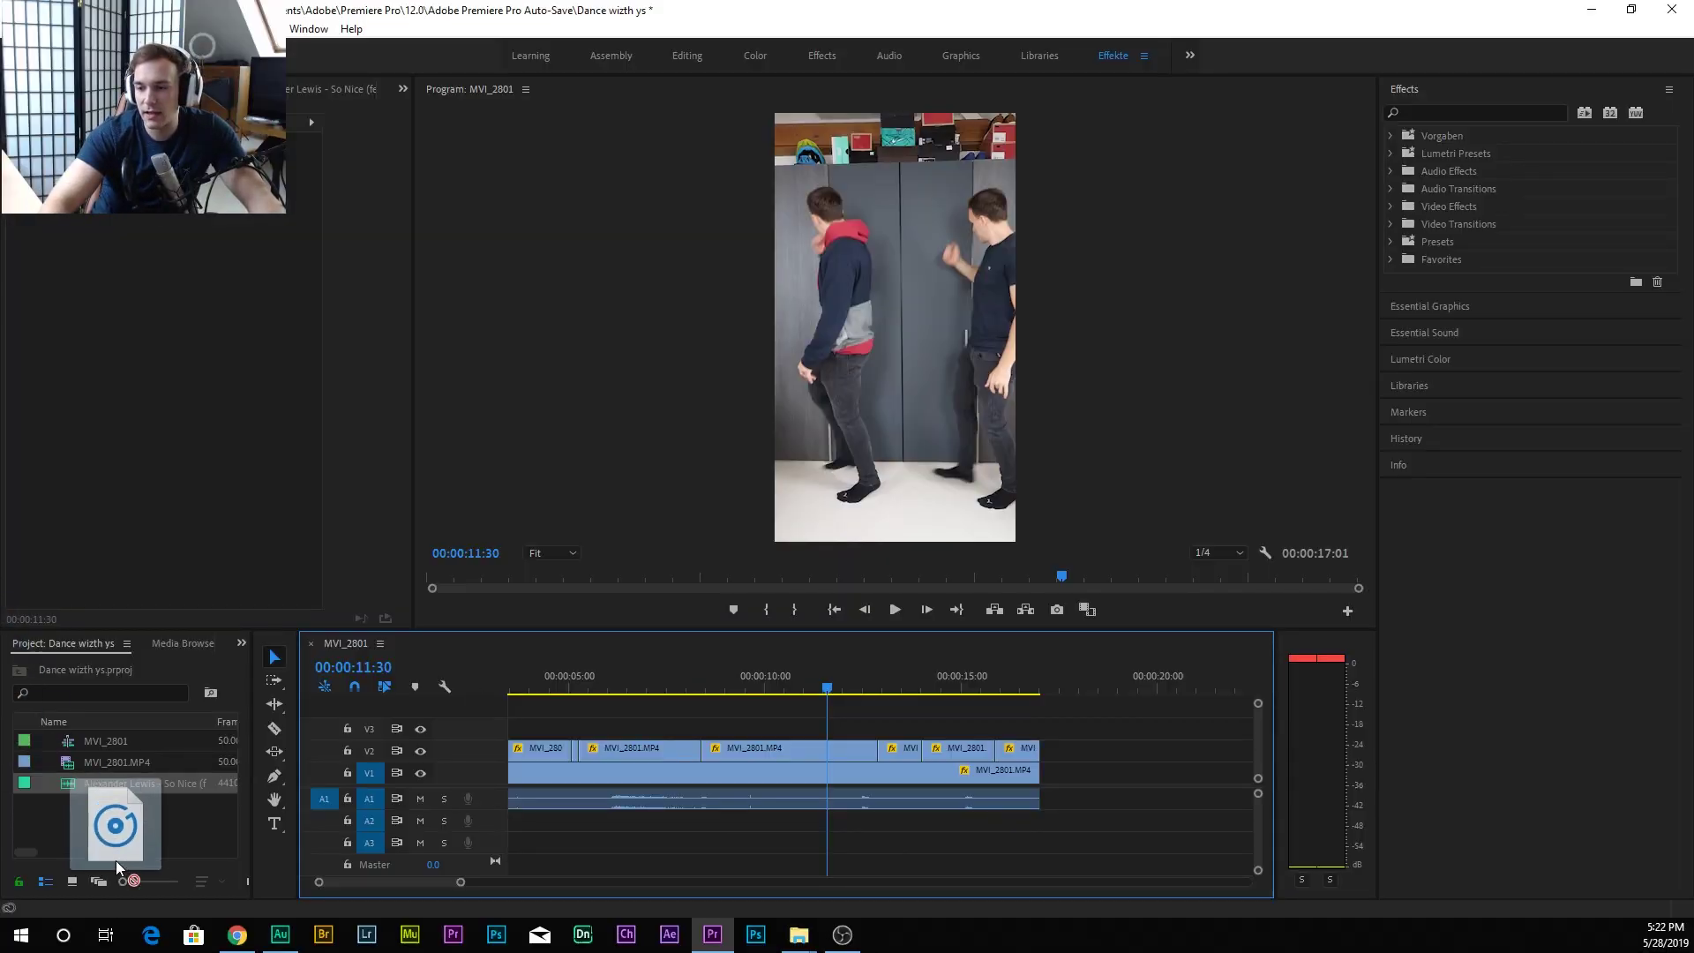
# Import the MIVIRO - The Apocalypse song and load it in the Source Monitor for A2.
pyautogui.moveTo(115, 861); pyautogui.dragTo(579, 820)
pyautogui.doubleClick(56, 803)
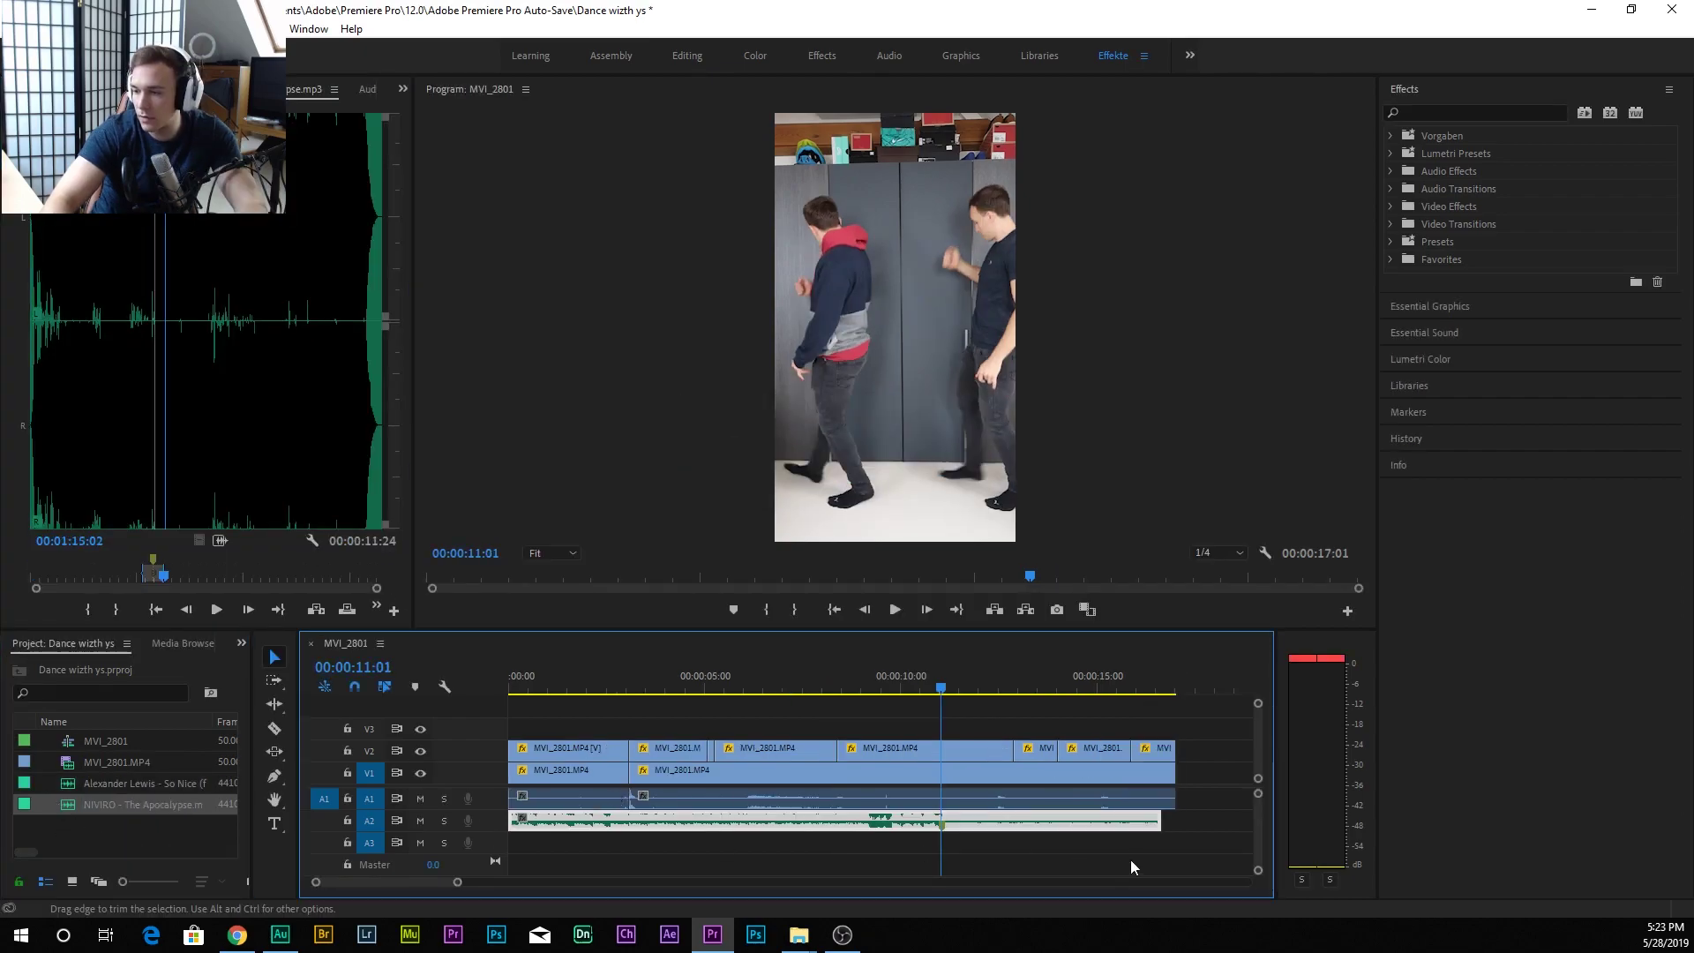